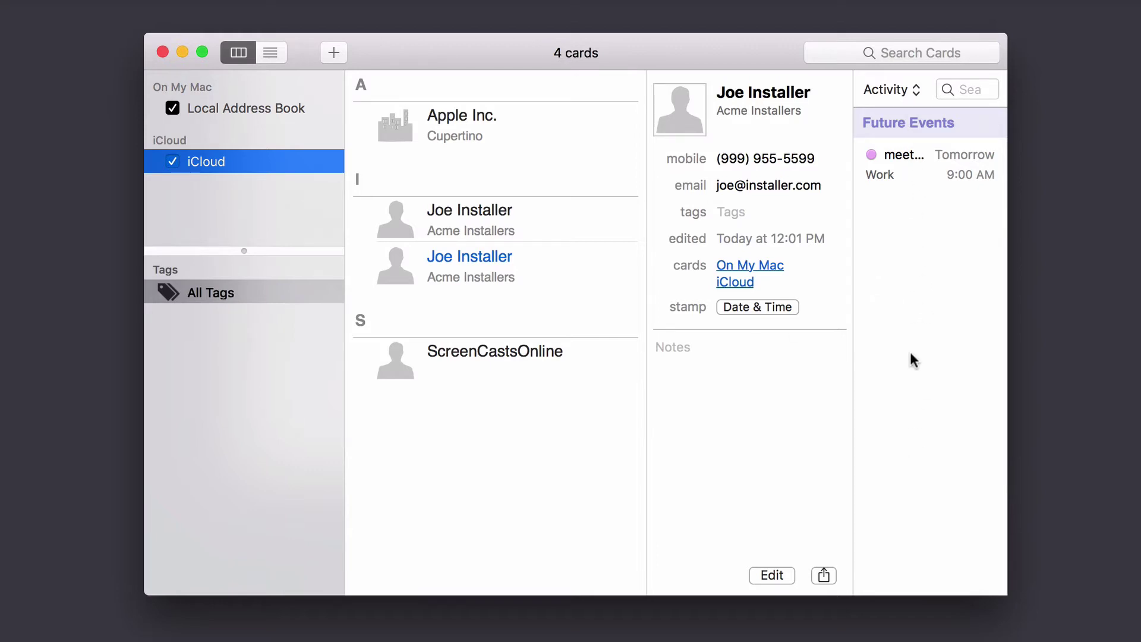
Review BusyCal's upcoming events, tomorrow's meeting and the activity source list, leaving everything unchanged
left_click(1052, 0)
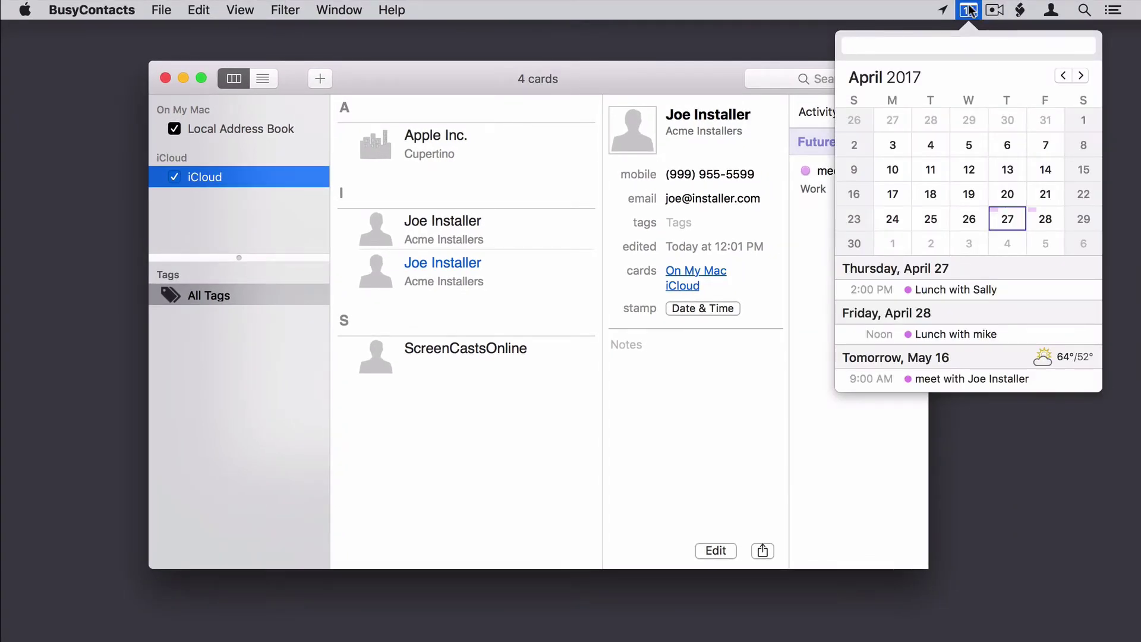
left_click(969, 10)
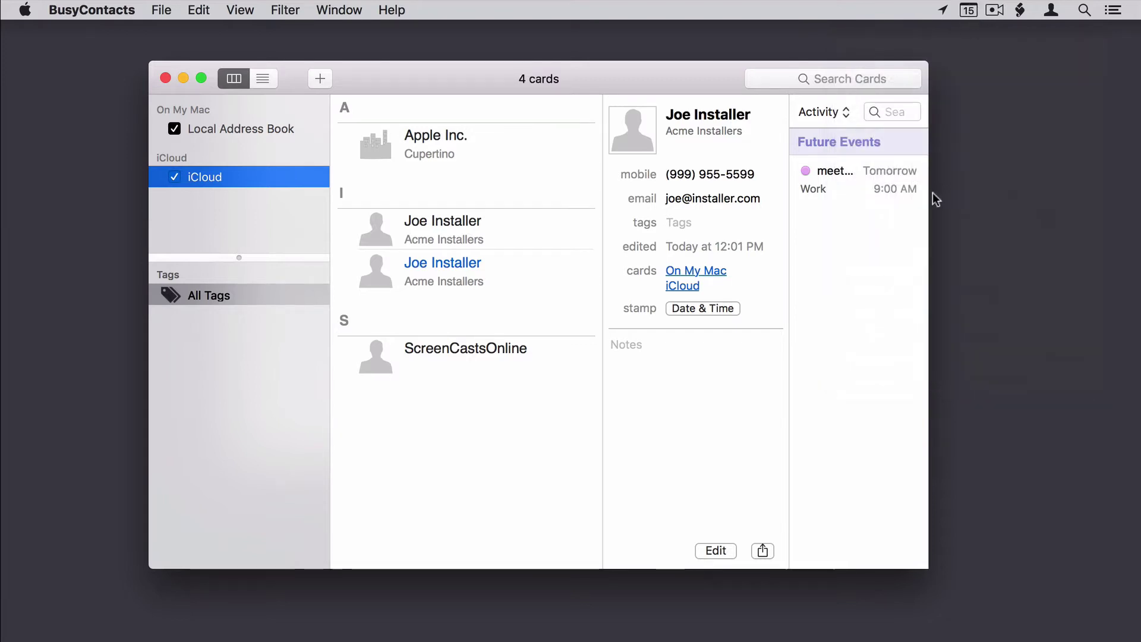
left_click(831, 177)
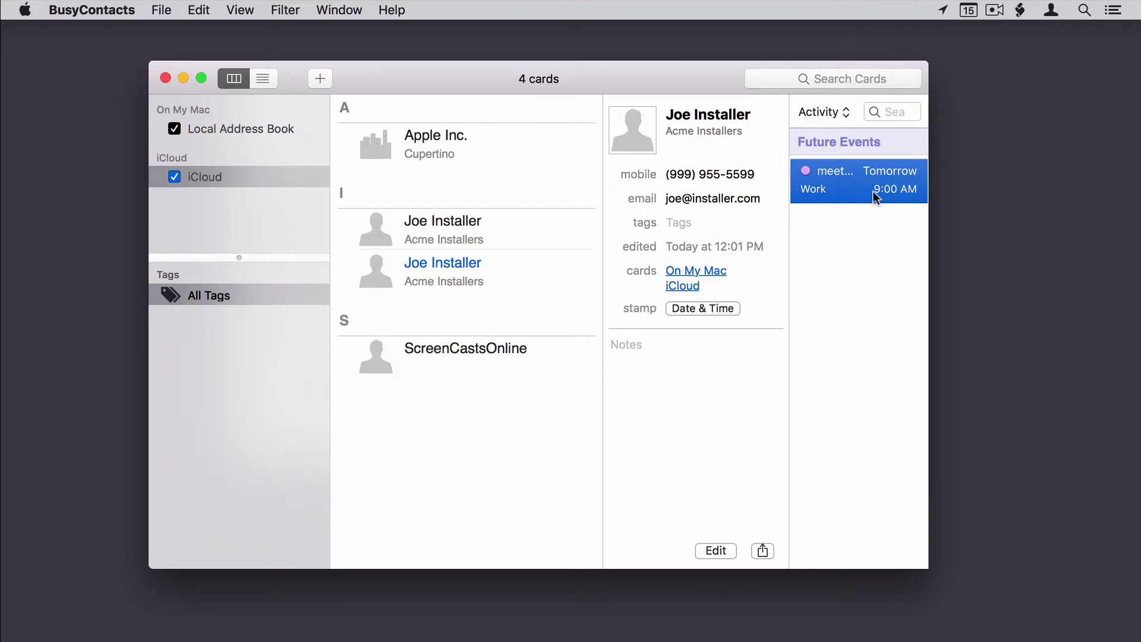
left_click(966, 11)
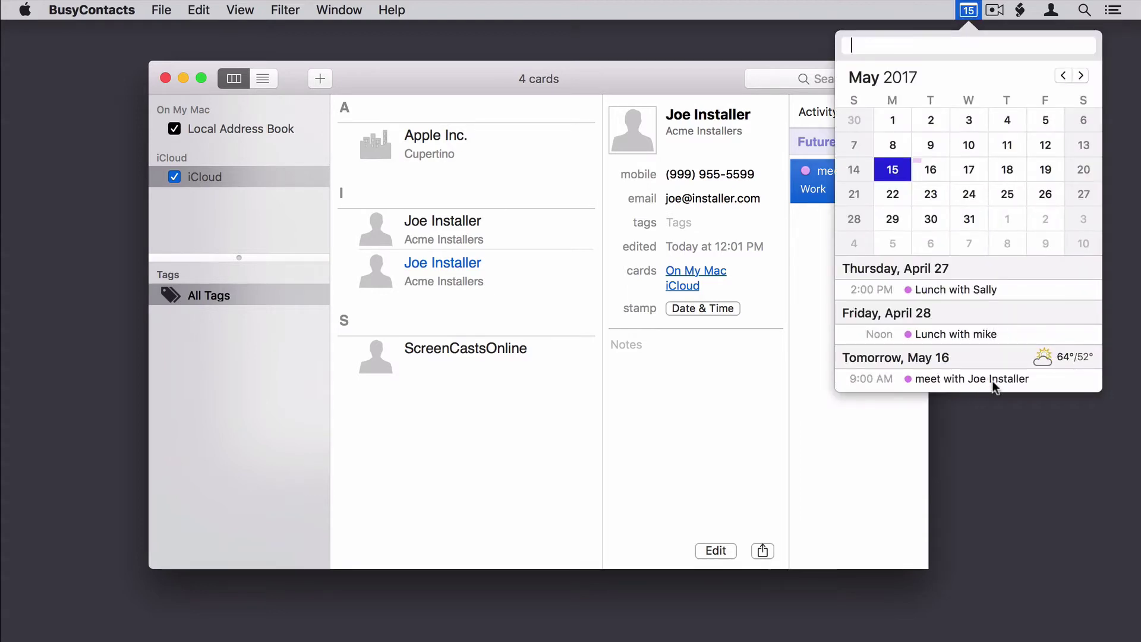
left_click(966, 10)
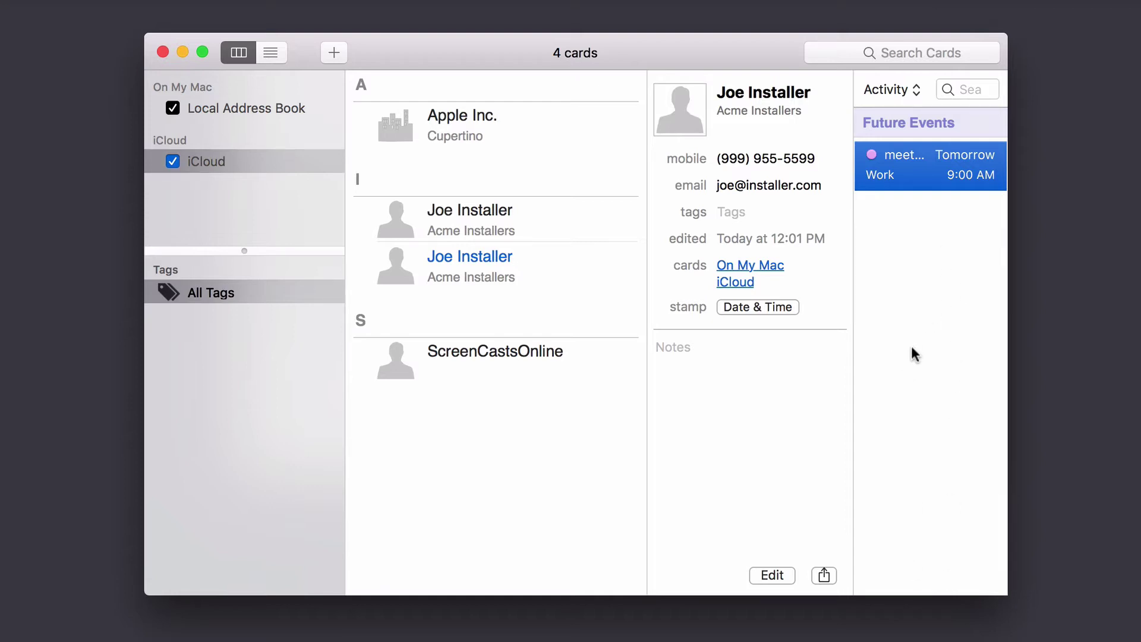
left_click(914, 90)
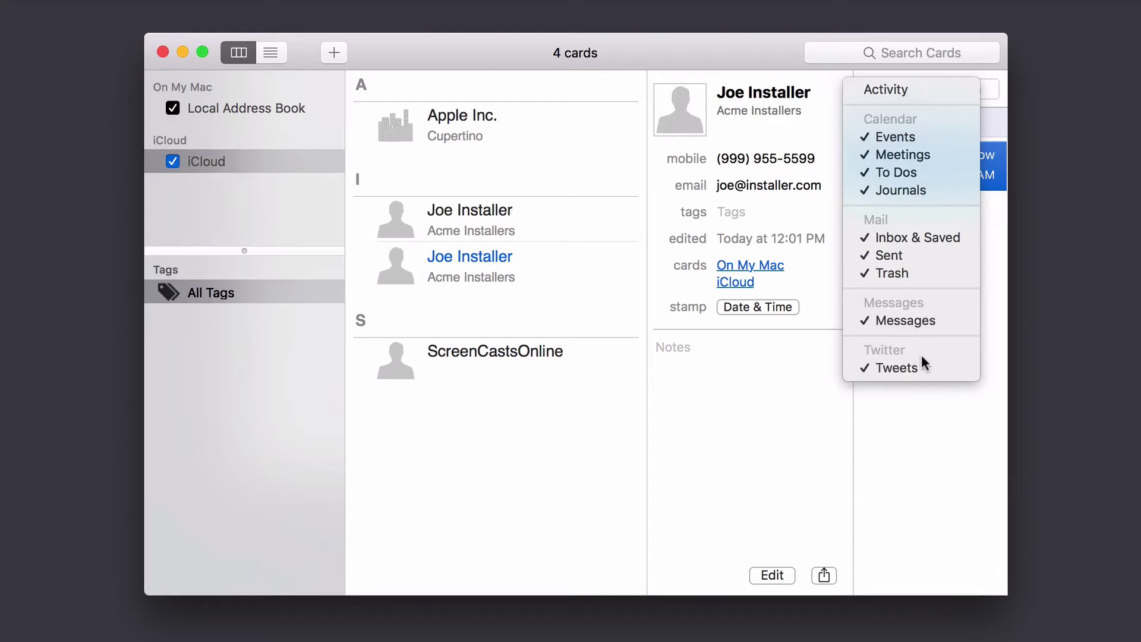
left_click(917, 87)
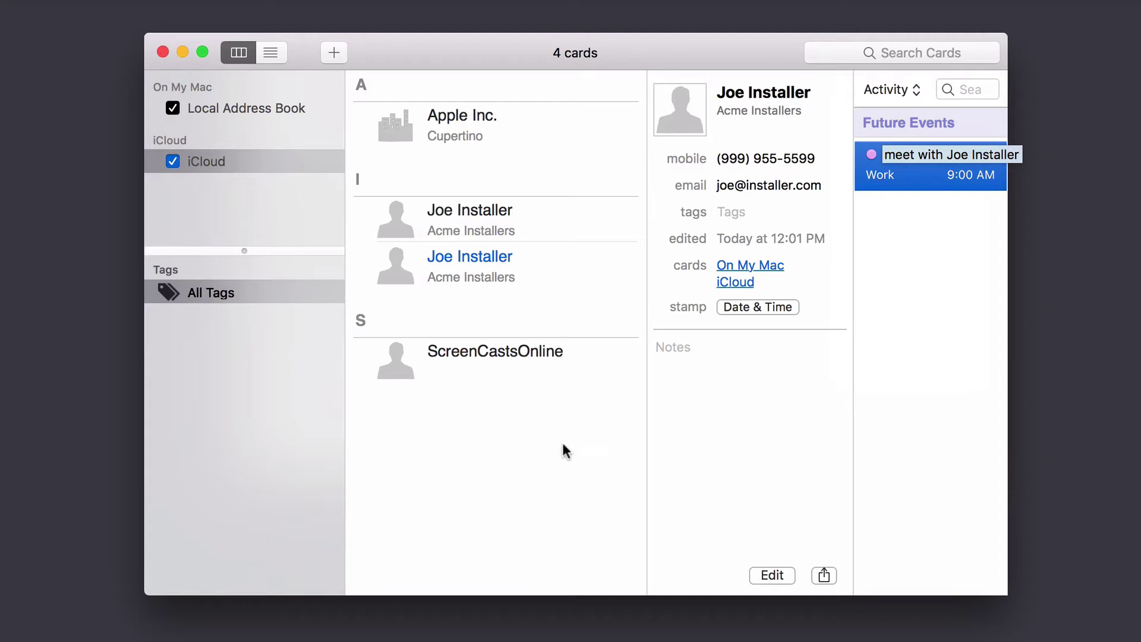
Create a new blank card, check its social label choices, and enter the contact's first name
left_click(159, 0)
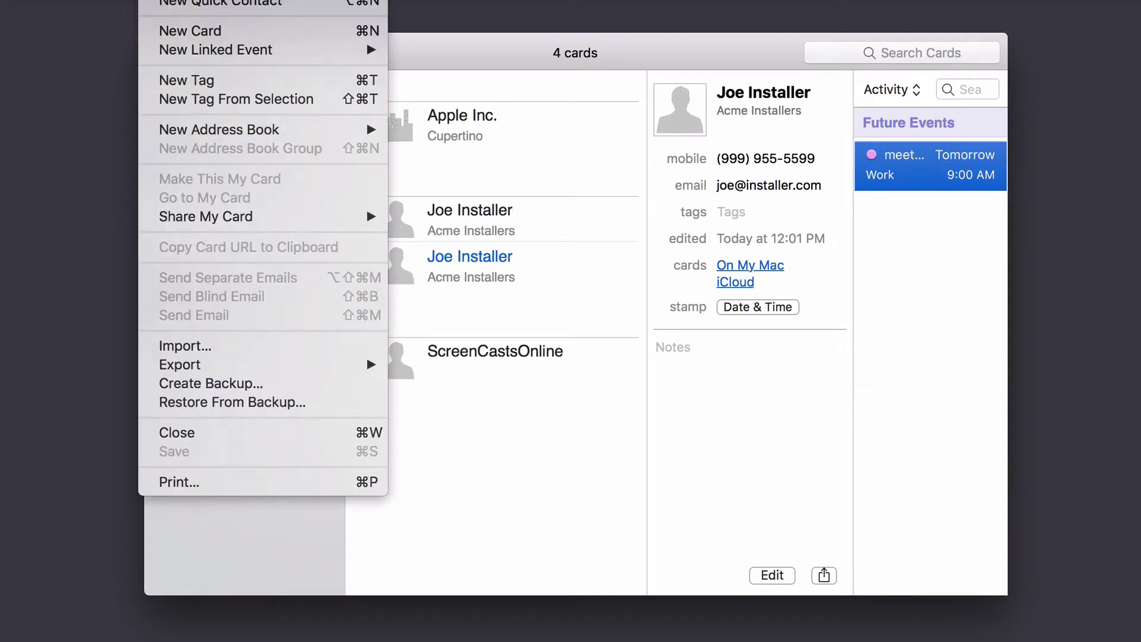
left_click(180, 34)
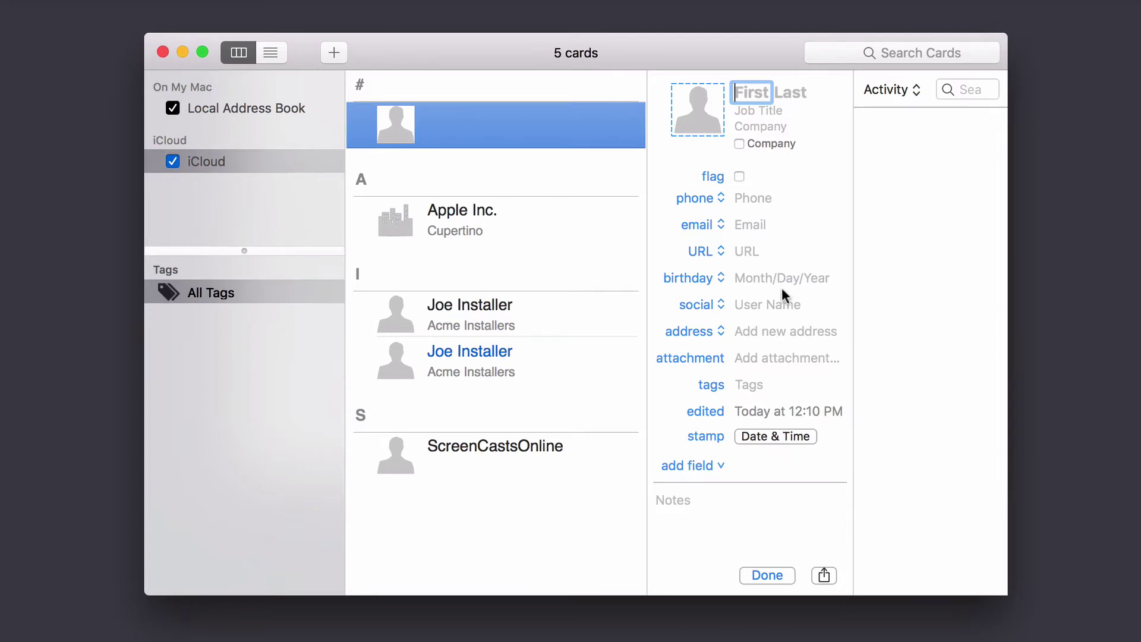
scroll(777, 300, "down", 1)
left_click(719, 308)
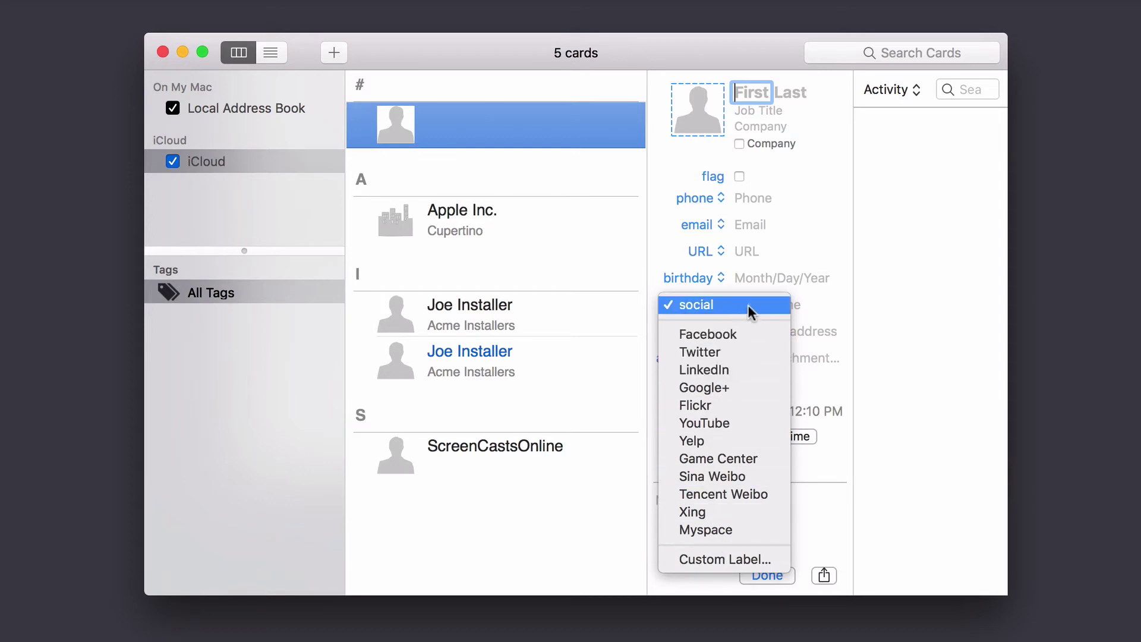
left_click(801, 224)
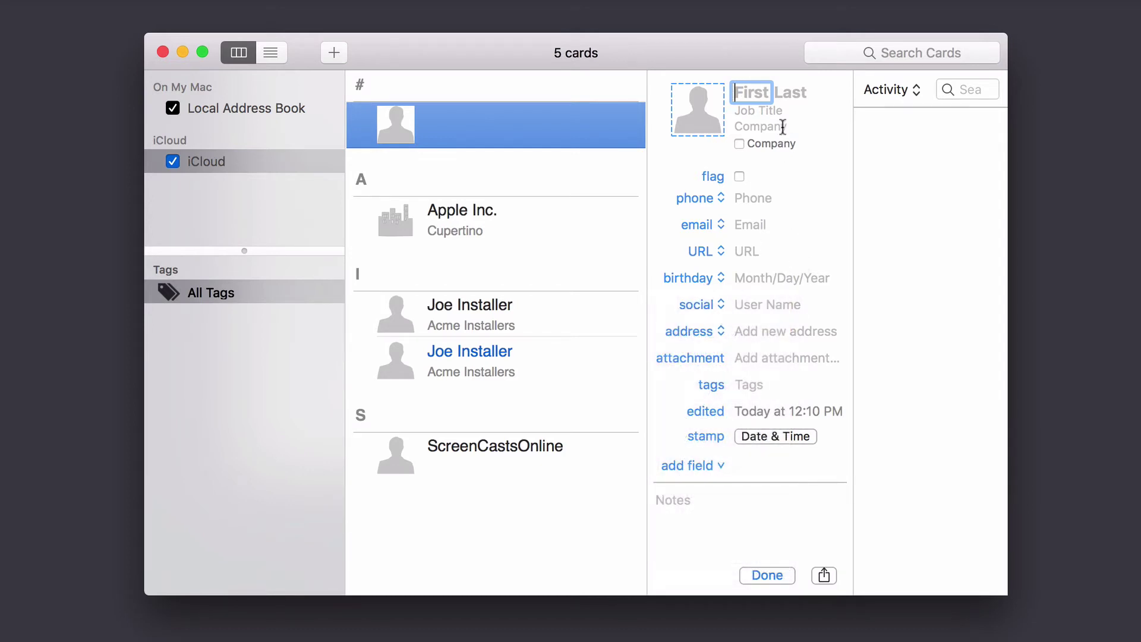
type("Olthoff")
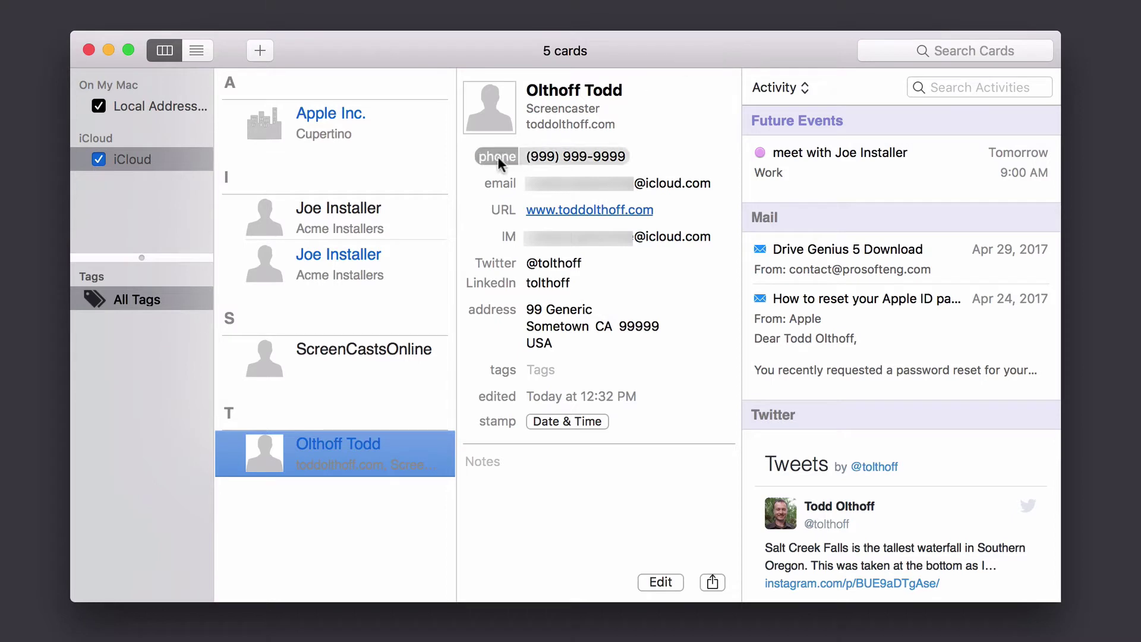
Inspect the action menus for the card's Twitter handle and IM address without choosing anything
left_click(489, 261)
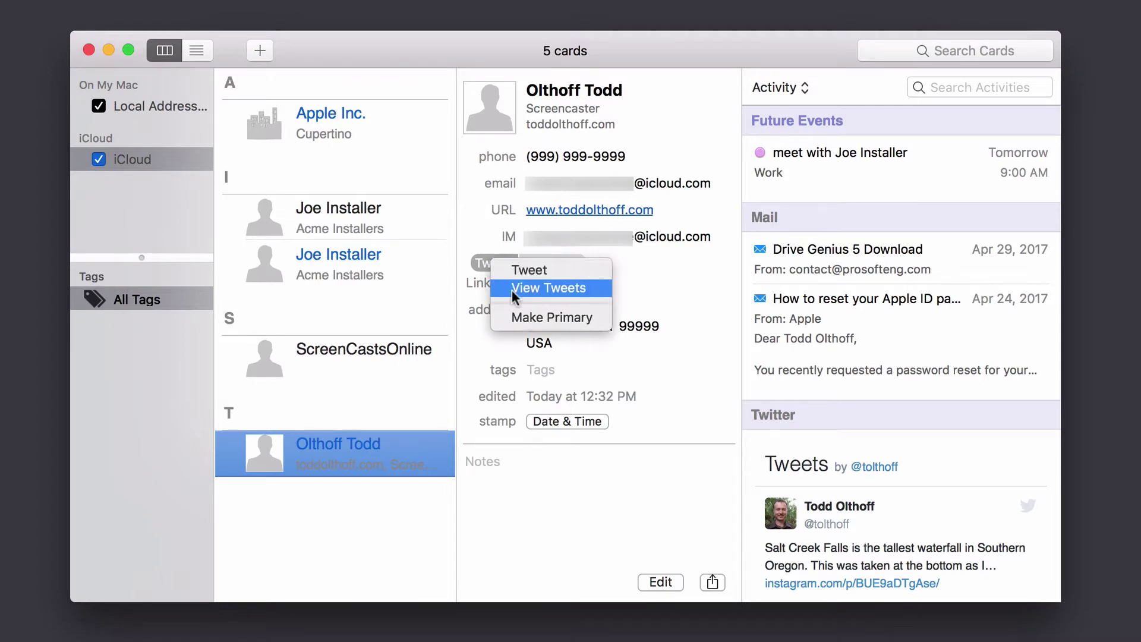
left_click(460, 237)
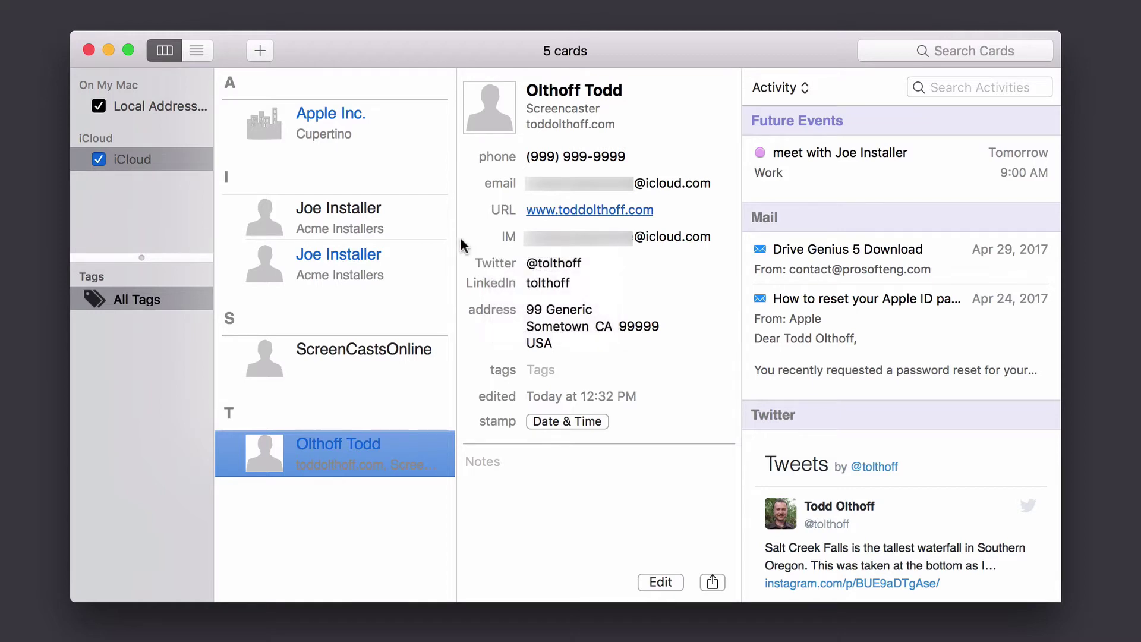
left_click(503, 235)
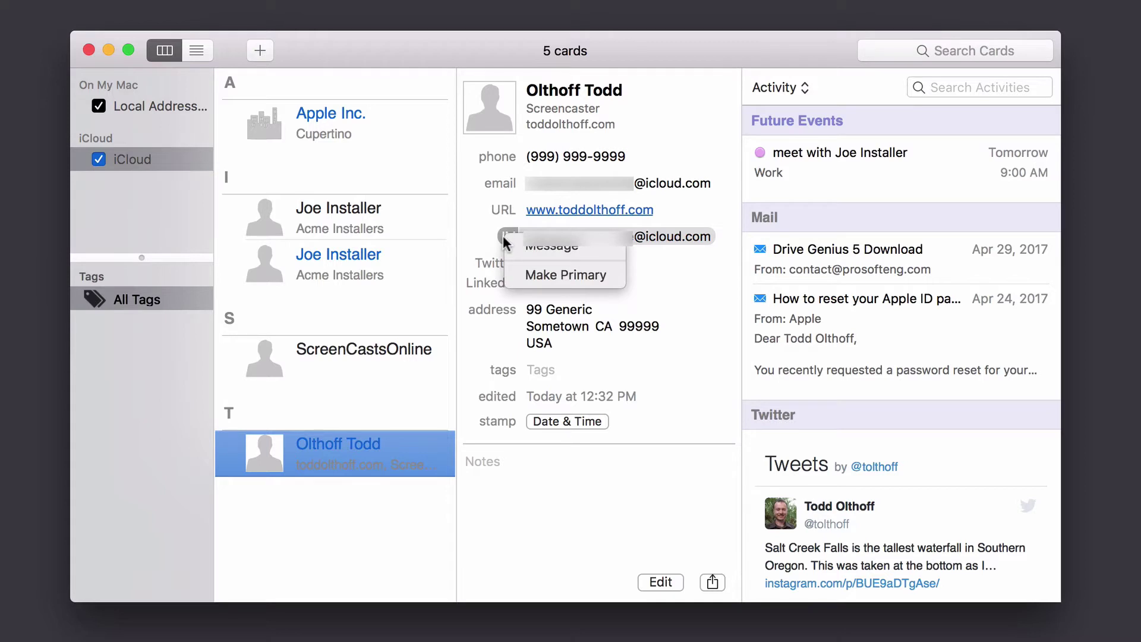
left_click(481, 239)
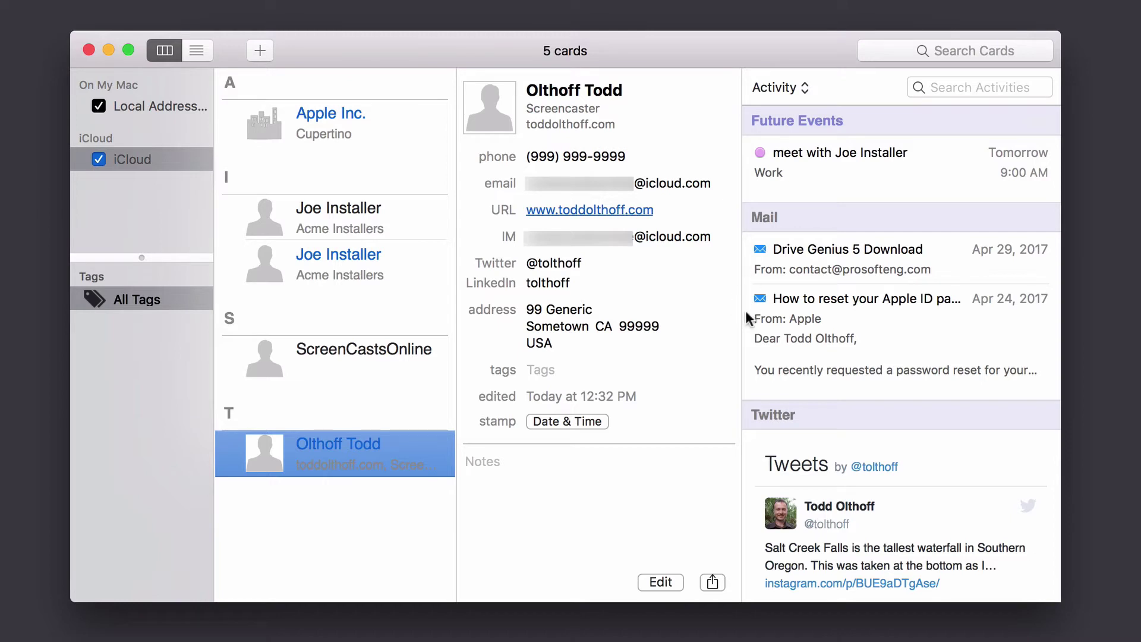
Scroll the Activity pane to review the card's future events, related mail and tweets
scroll(746, 453, "down", 10)
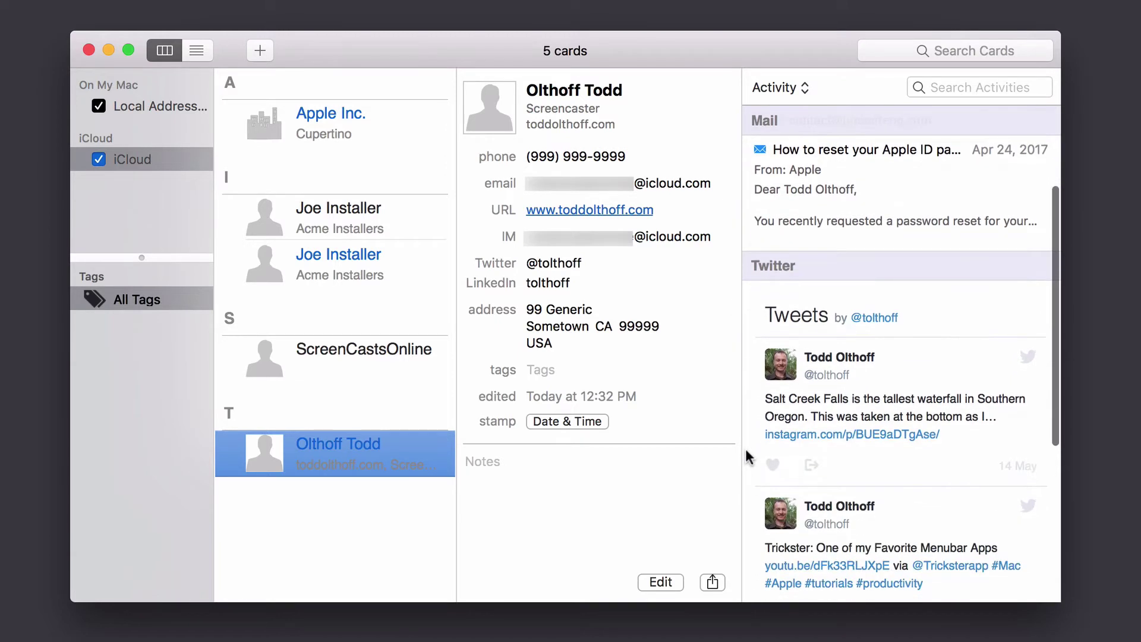
scroll(746, 456, "down", 4)
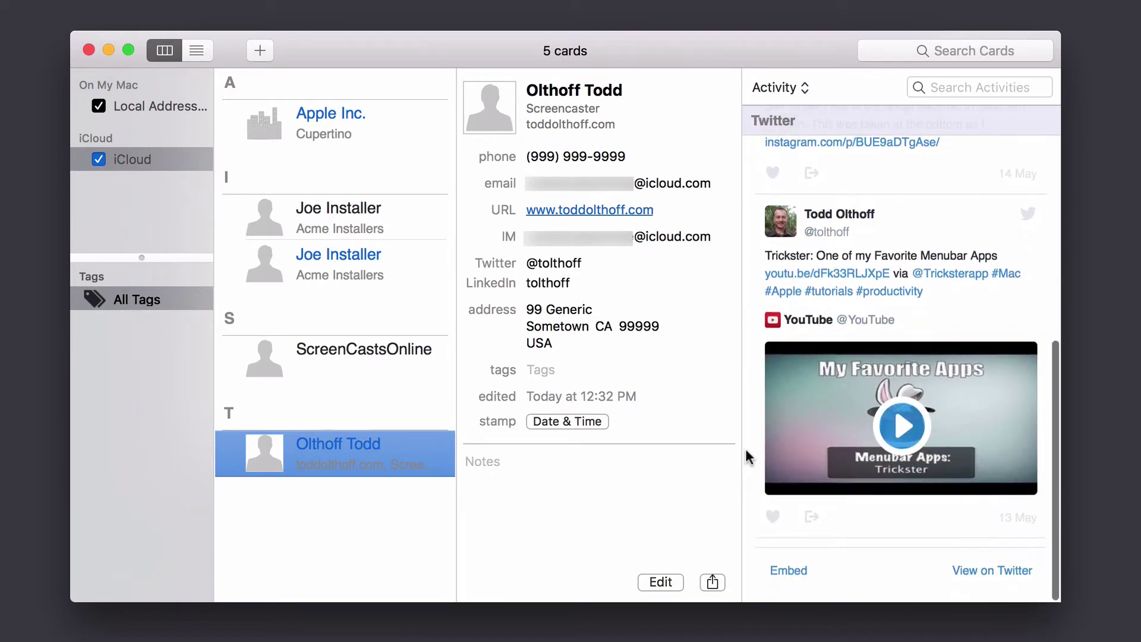
scroll(747, 457, "up", 12)
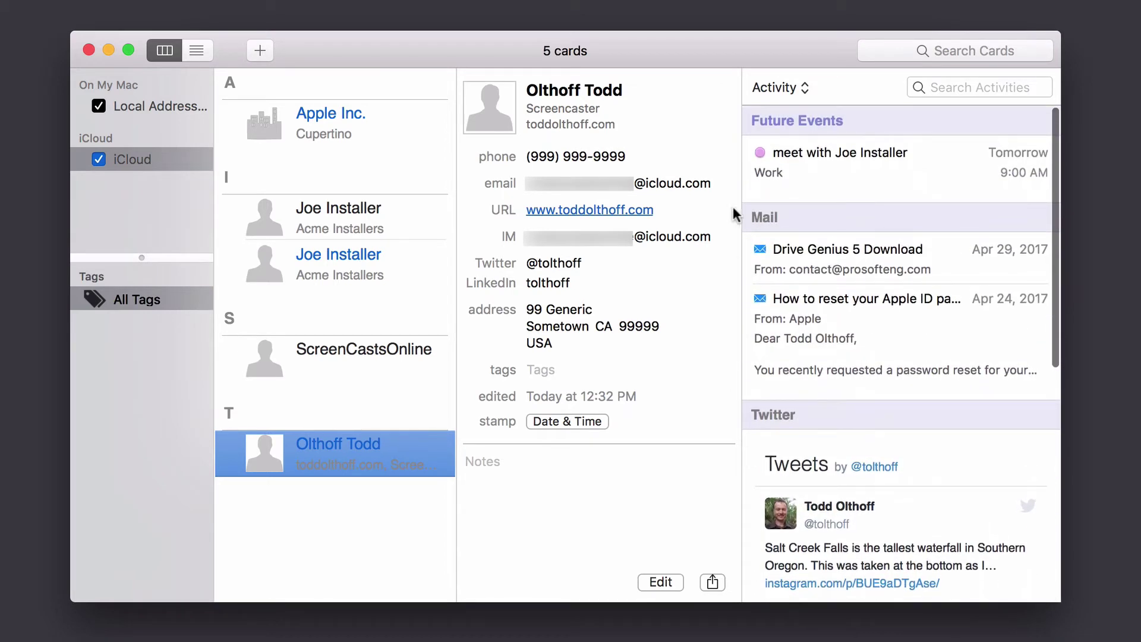
mouse_move(764, 229)
mouse_move(774, 421)
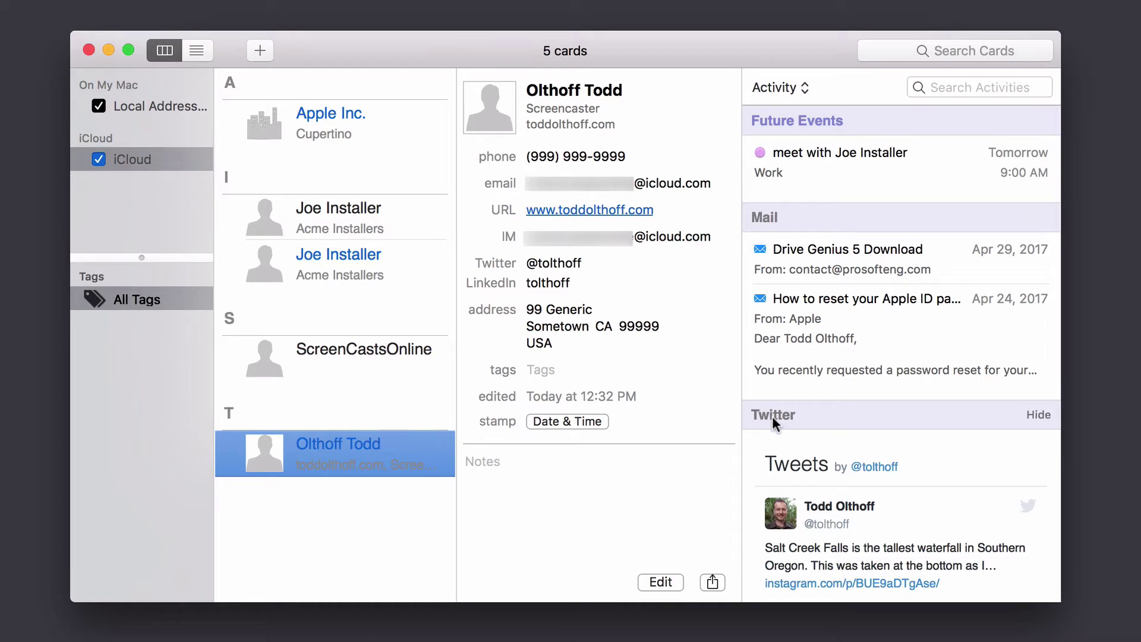
left_click(801, 90)
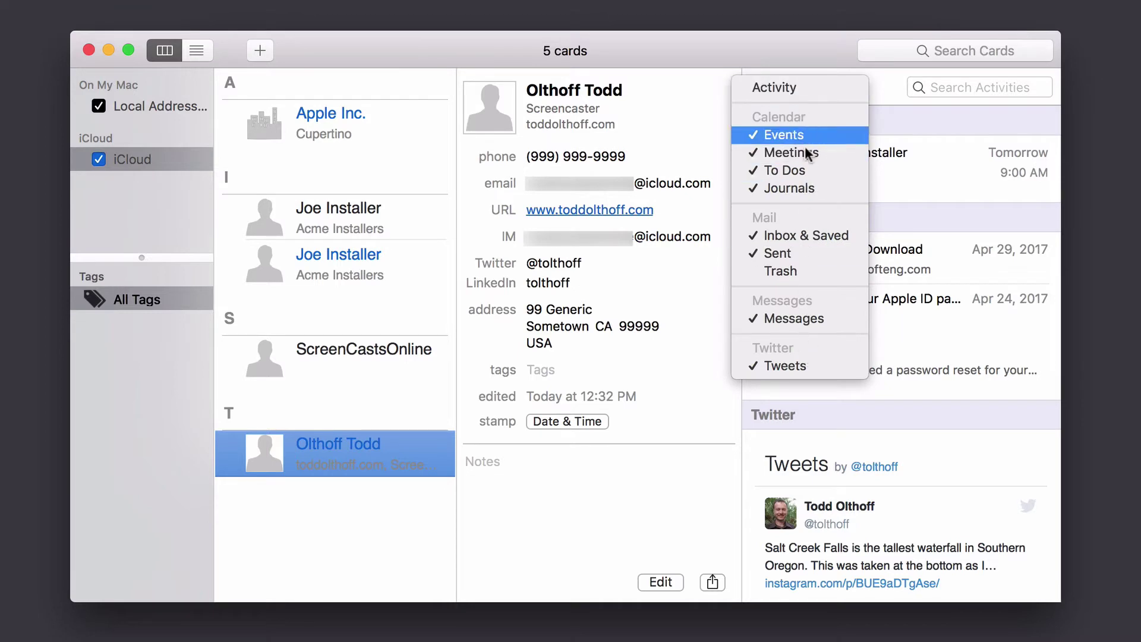
left_click(794, 364)
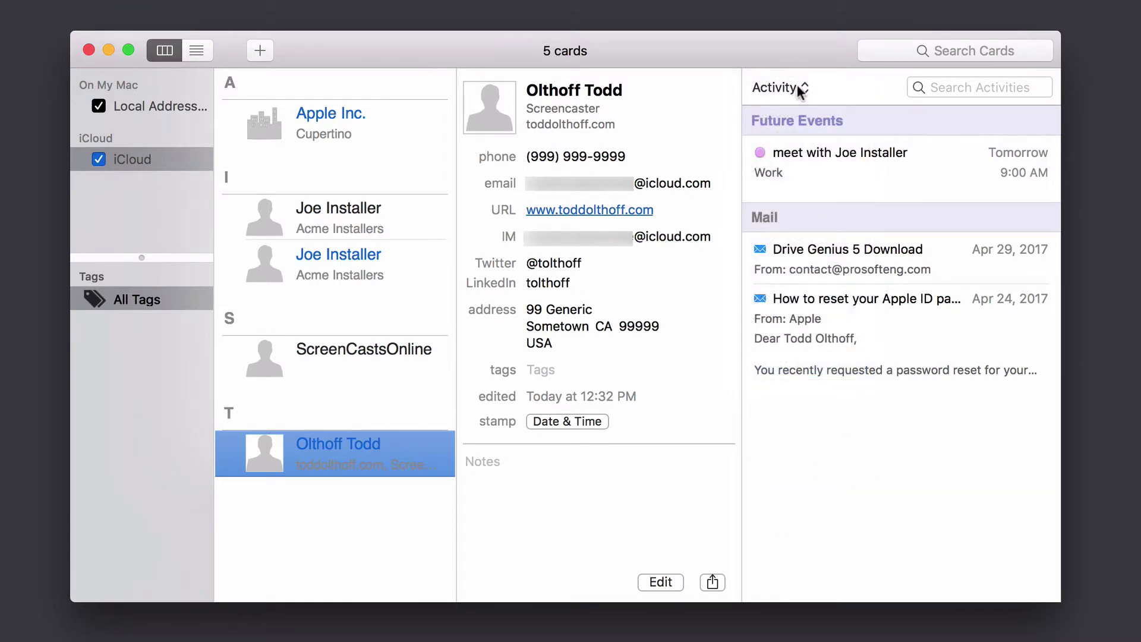
left_click(797, 86)
left_click(779, 366)
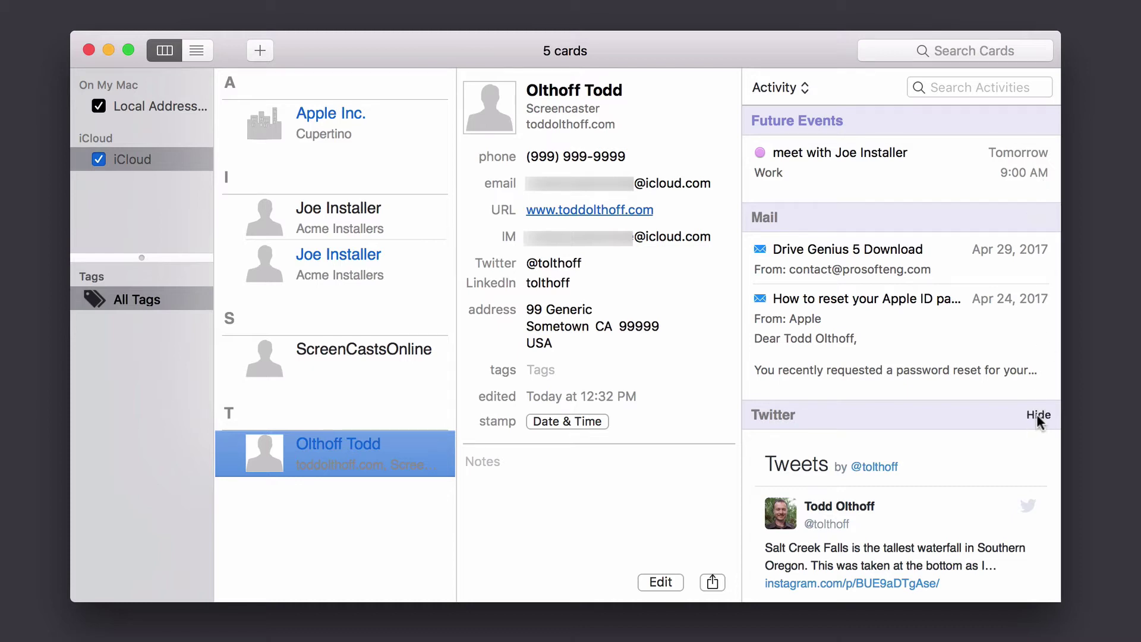
left_click(1037, 415)
left_click(1037, 414)
Switch the cards to table layout and inspect which columns the table can show
left_click(197, 50)
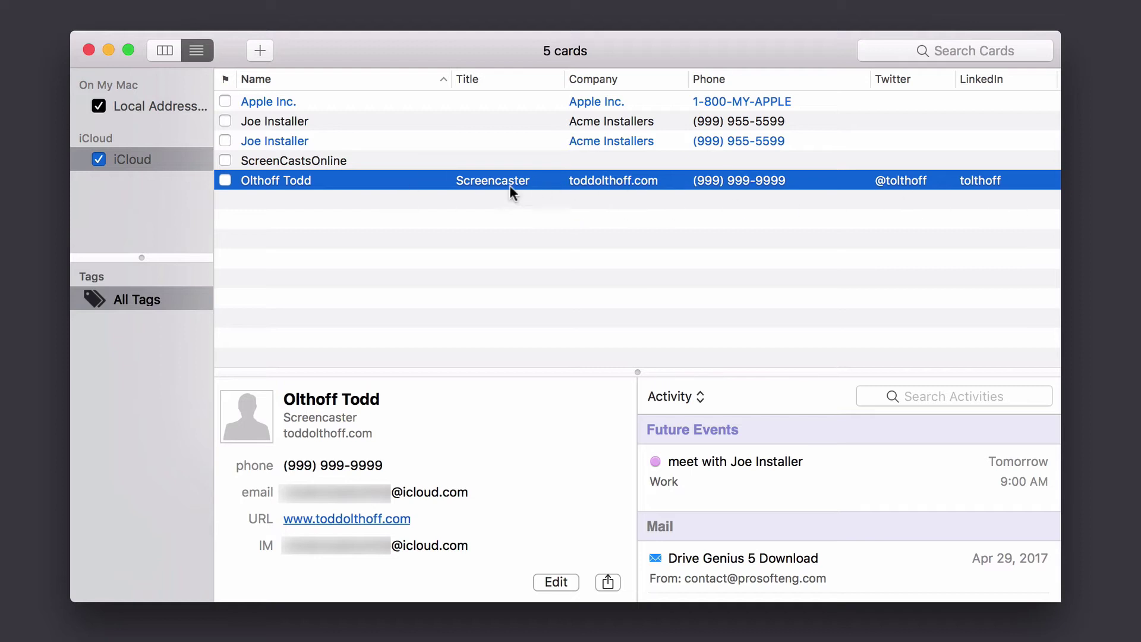
right_click(519, 79)
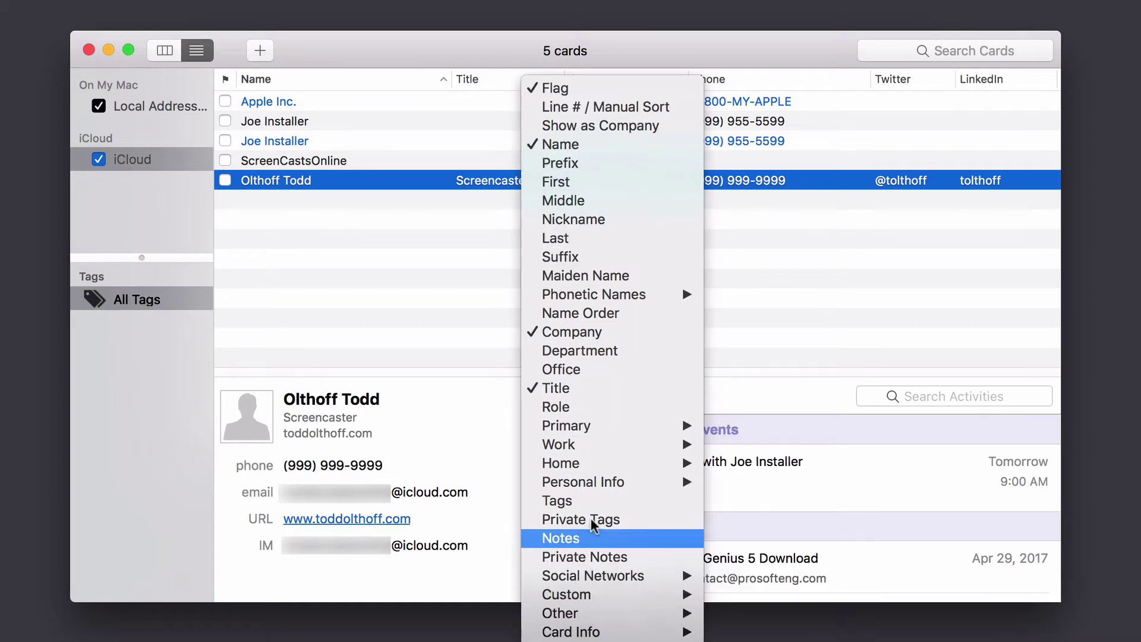
left_click(388, 46)
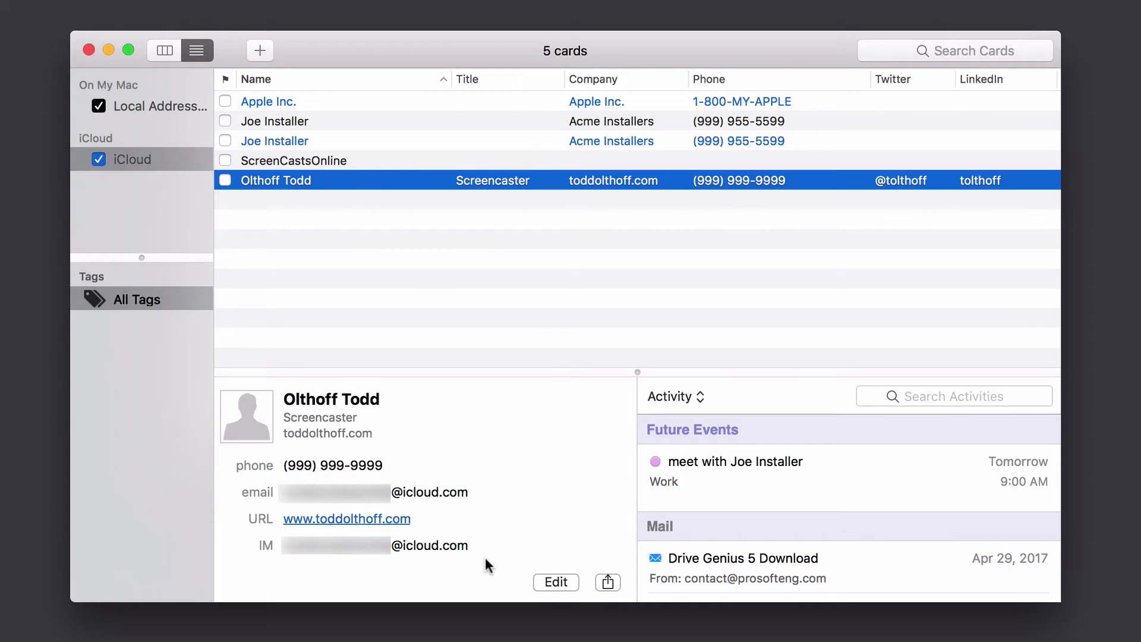
Scroll through the table, then return to column view with card details alongside
scroll(541, 515, "down", 1)
scroll(540, 514, "down", 3)
scroll(538, 514, "up", 3)
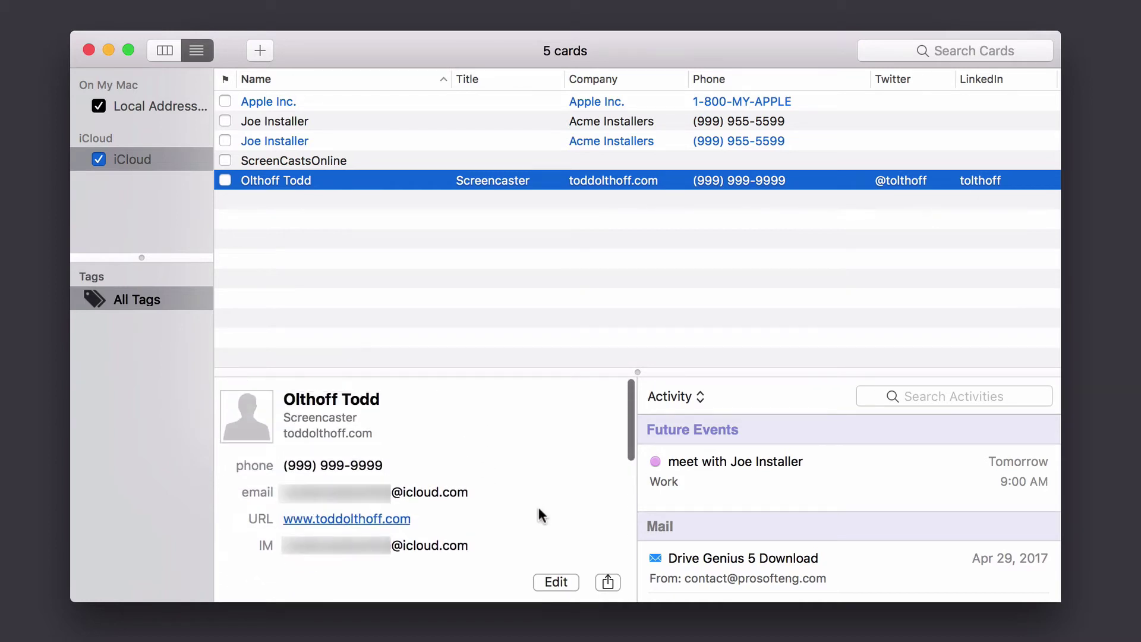
scroll(764, 467, "down", 4)
scroll(764, 468, "up", 4)
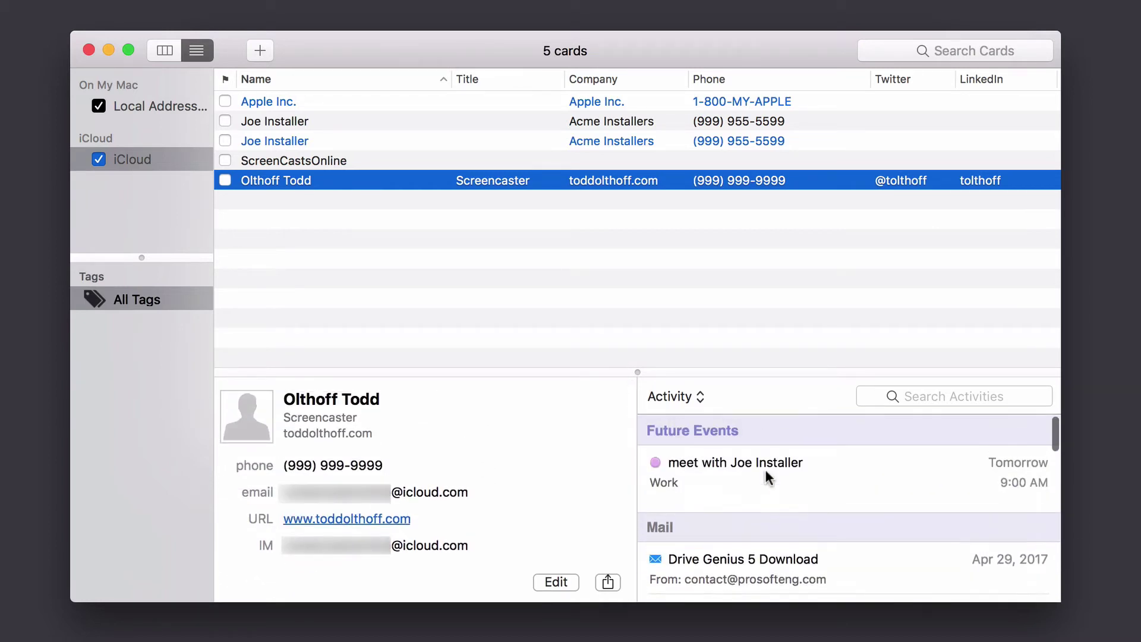
left_click(166, 50)
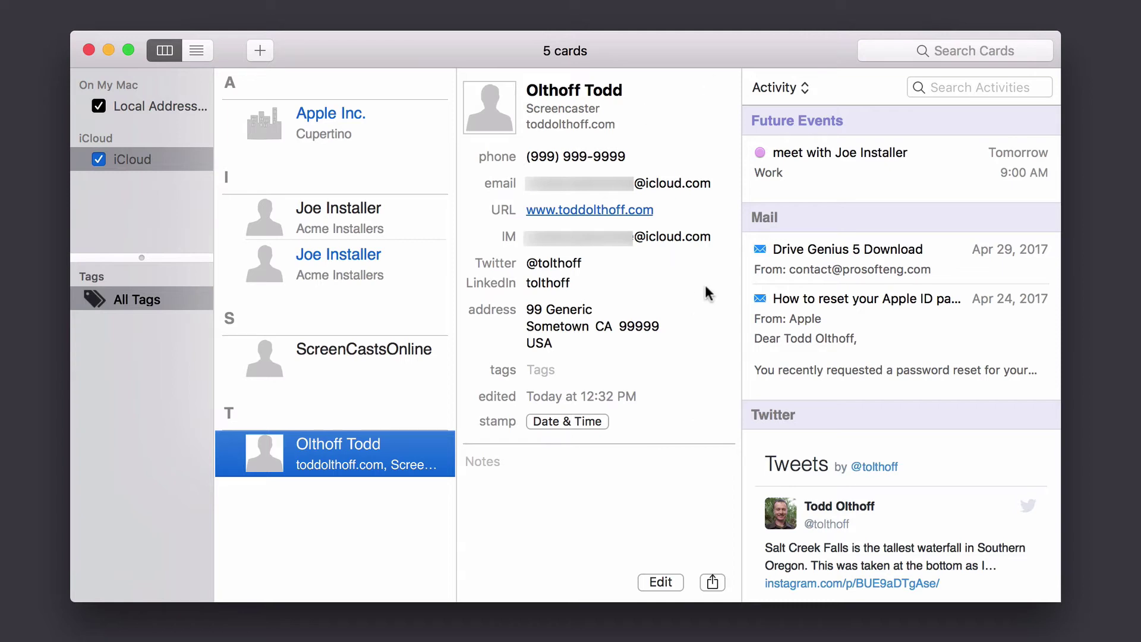
In Info Panel preferences, add a Facebook social profile field after YouTube
left_click(37, 0)
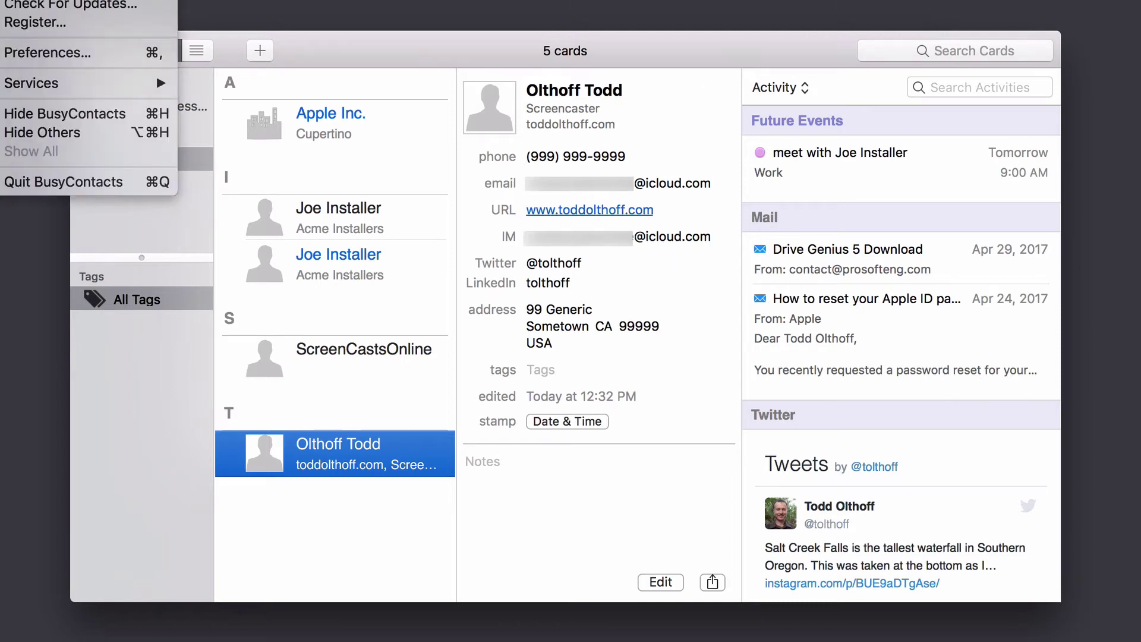
left_click(37, 57)
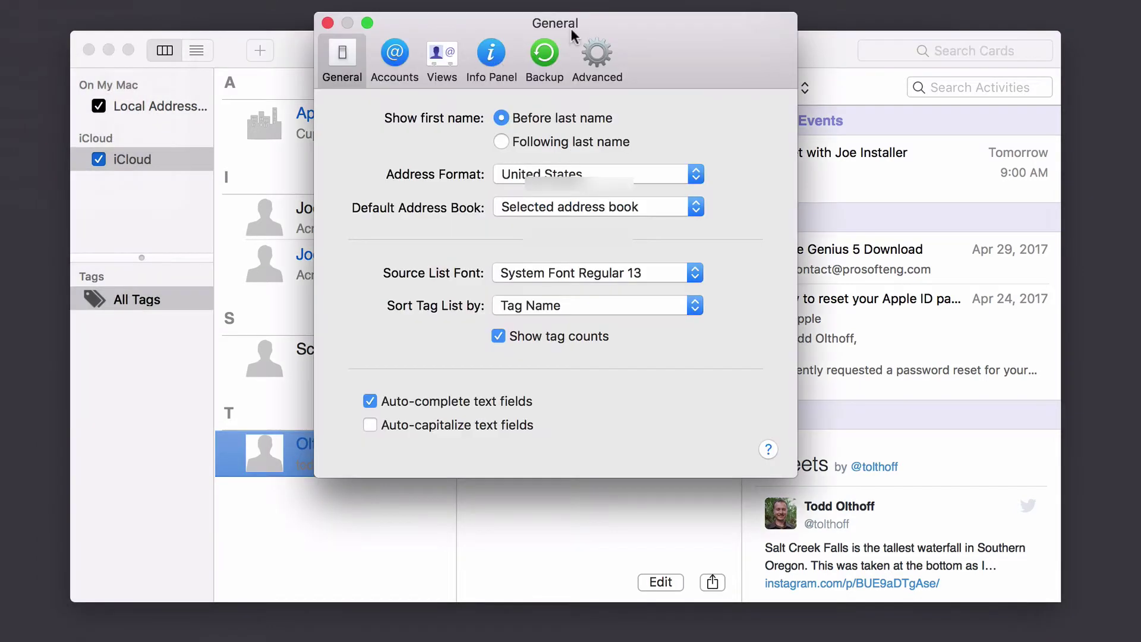
left_click_drag(572, 27, 587, 60)
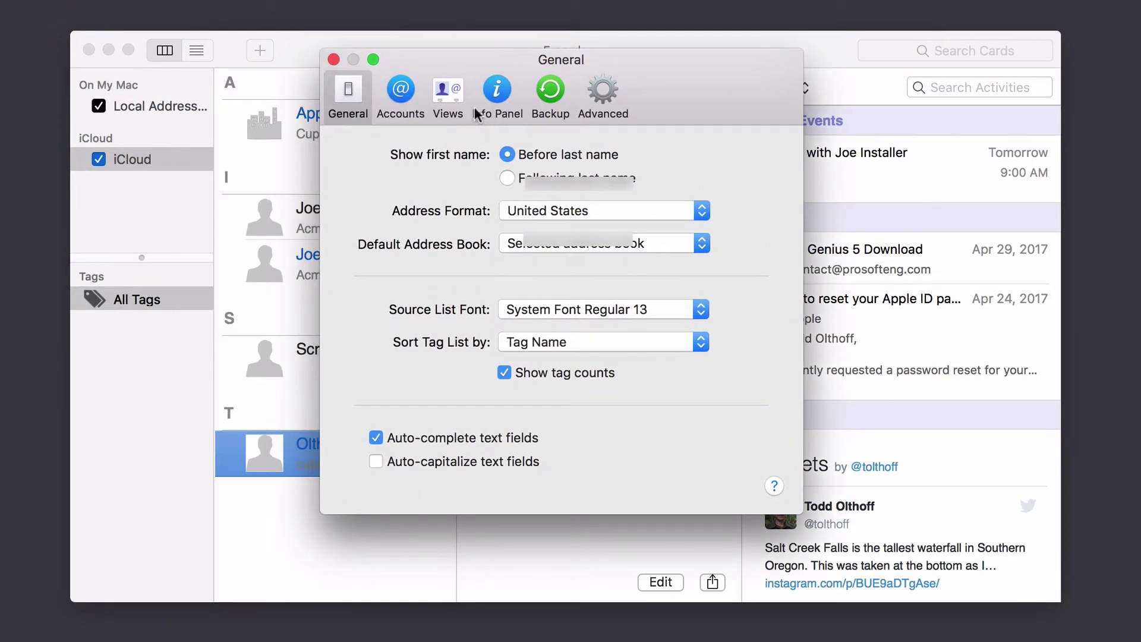
left_click(494, 91)
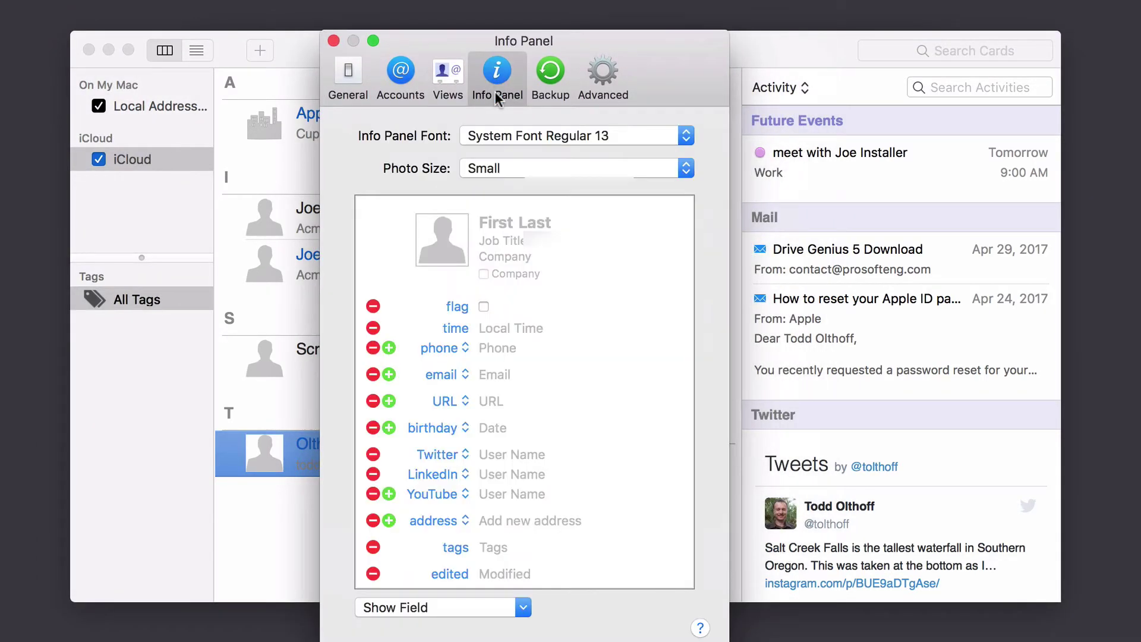
left_click_drag(652, 56, 1003, 45)
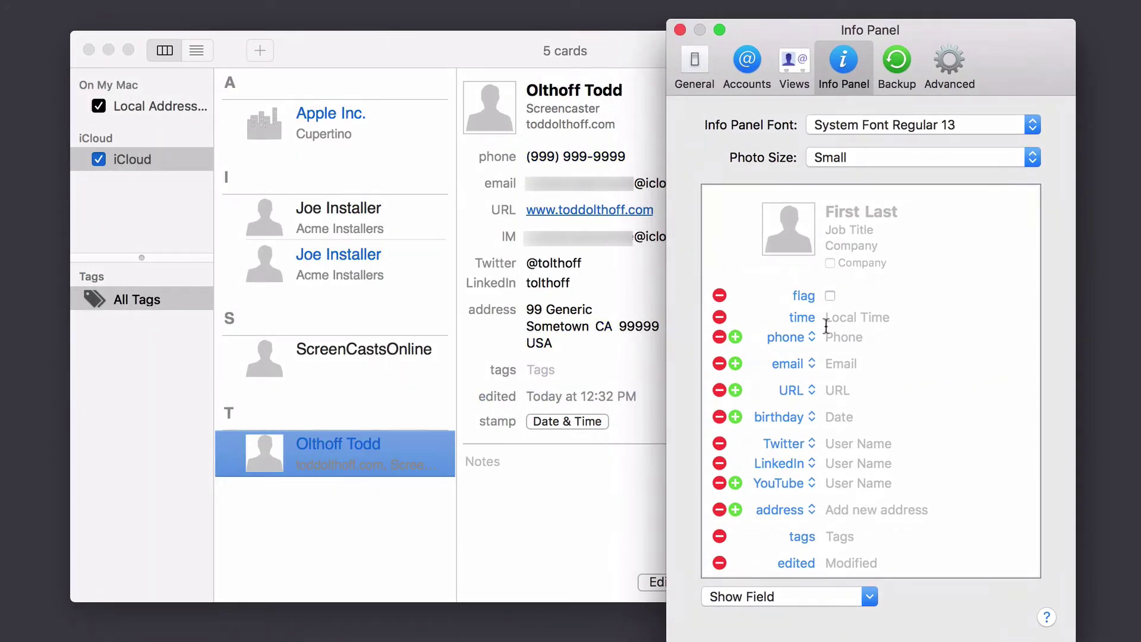
scroll(847, 333, "down", 1)
scroll(847, 333, "down", 3)
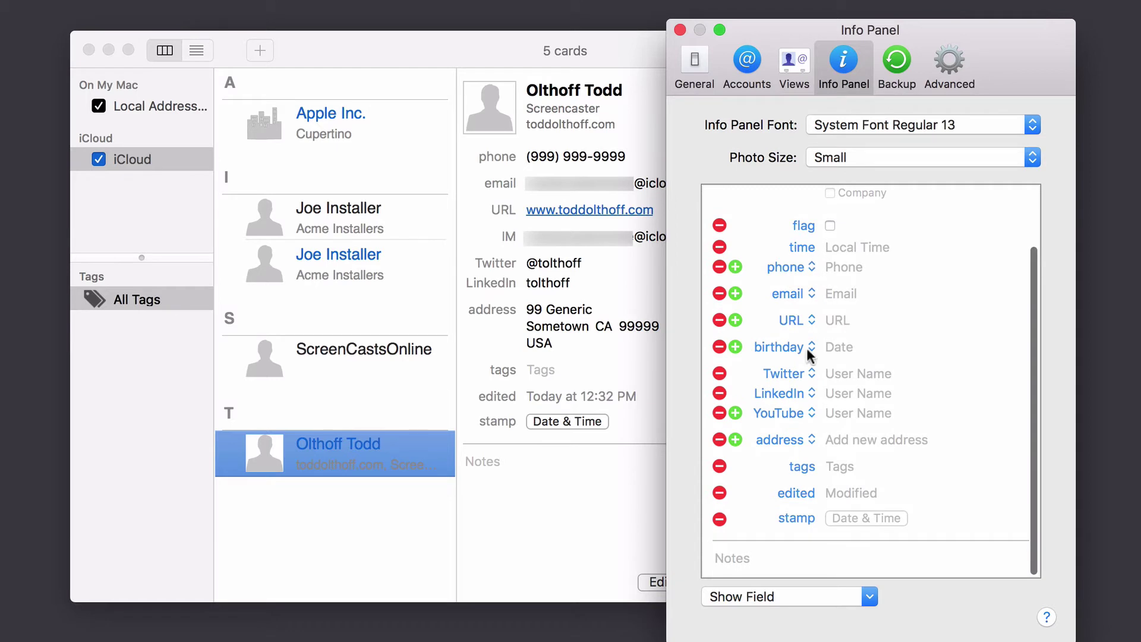
left_click(736, 413)
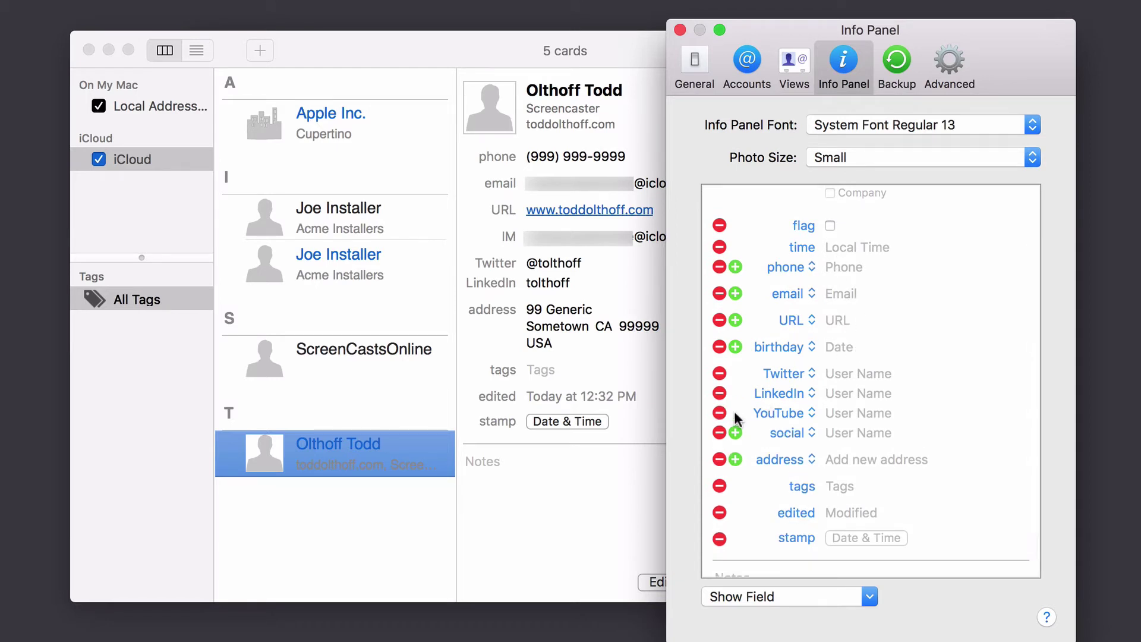
left_click(810, 433)
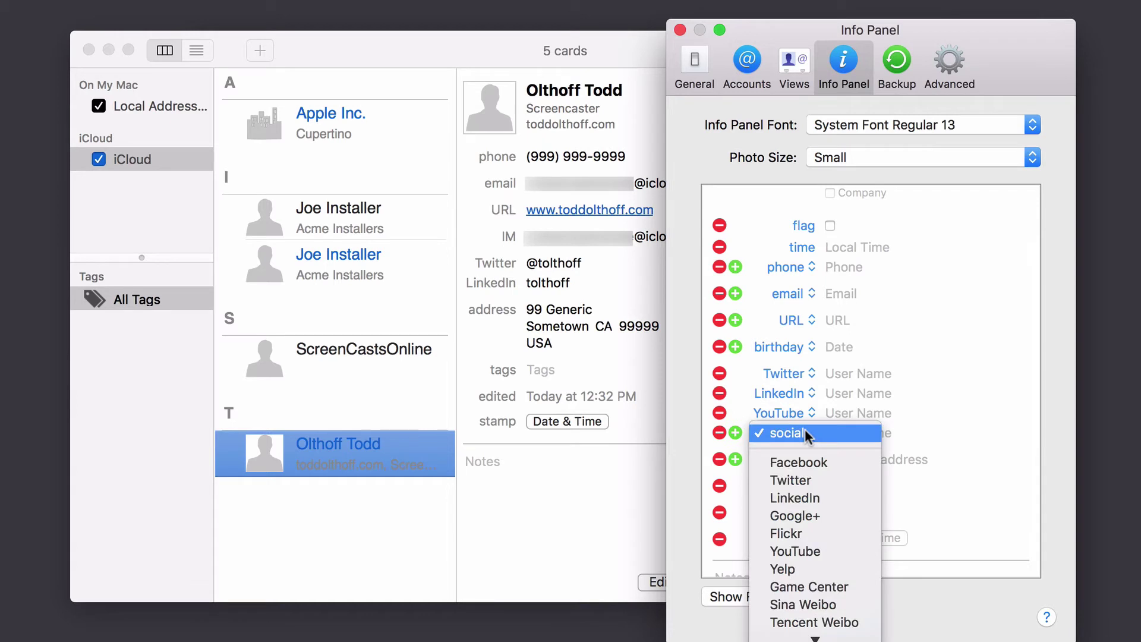
left_click(805, 462)
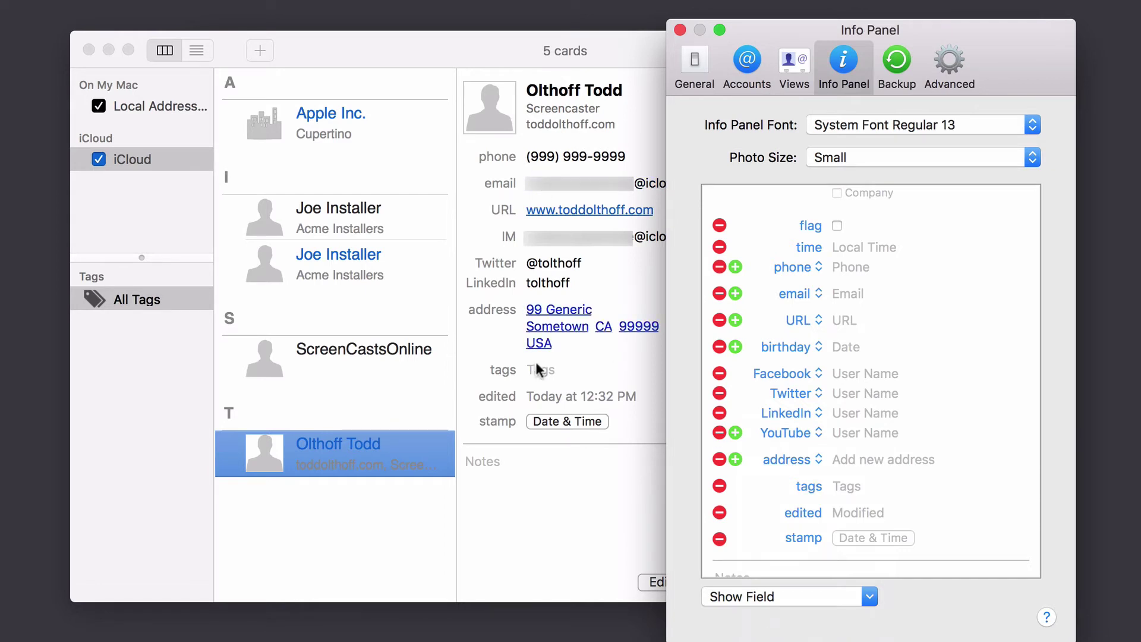
Try card font sizes 12 and 14, then settle on size 13
left_click(1032, 126)
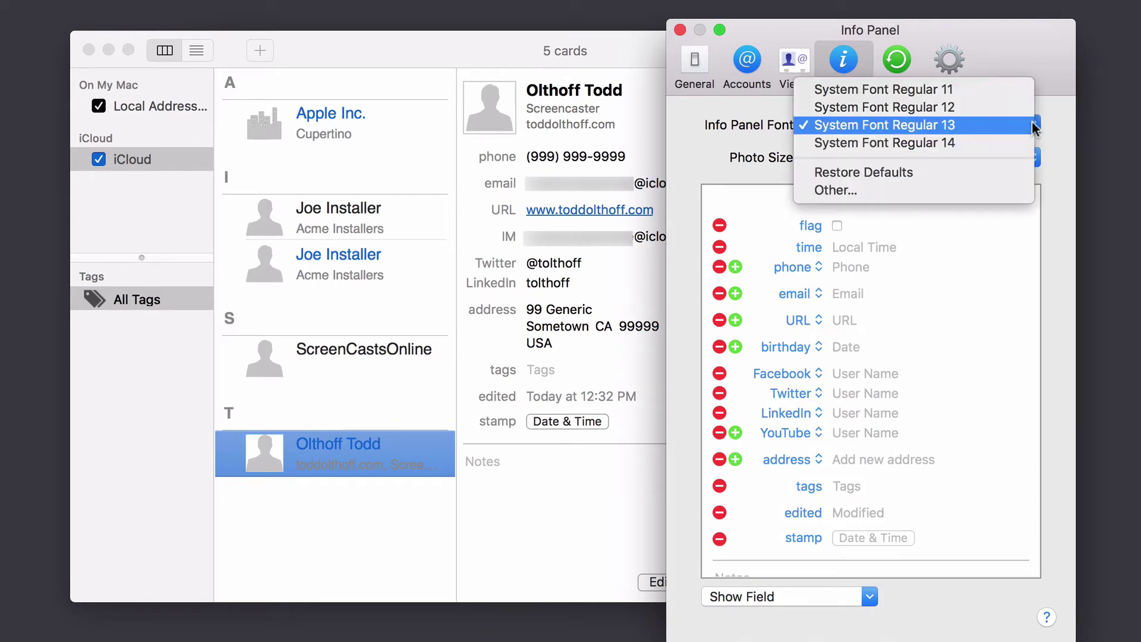
left_click(1028, 108)
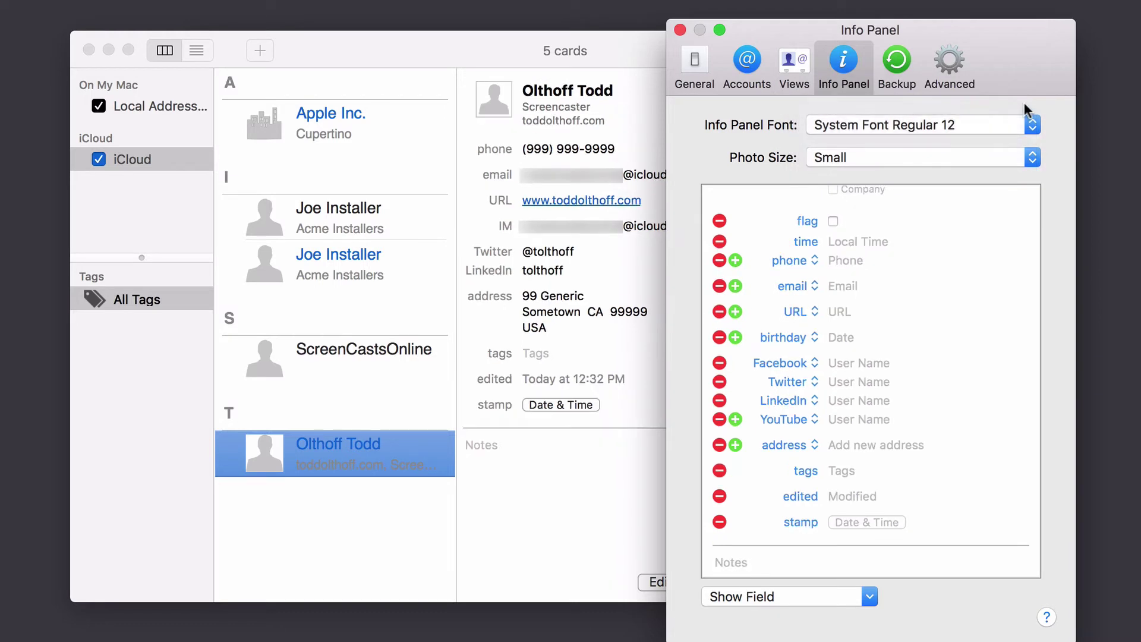
left_click(1031, 122)
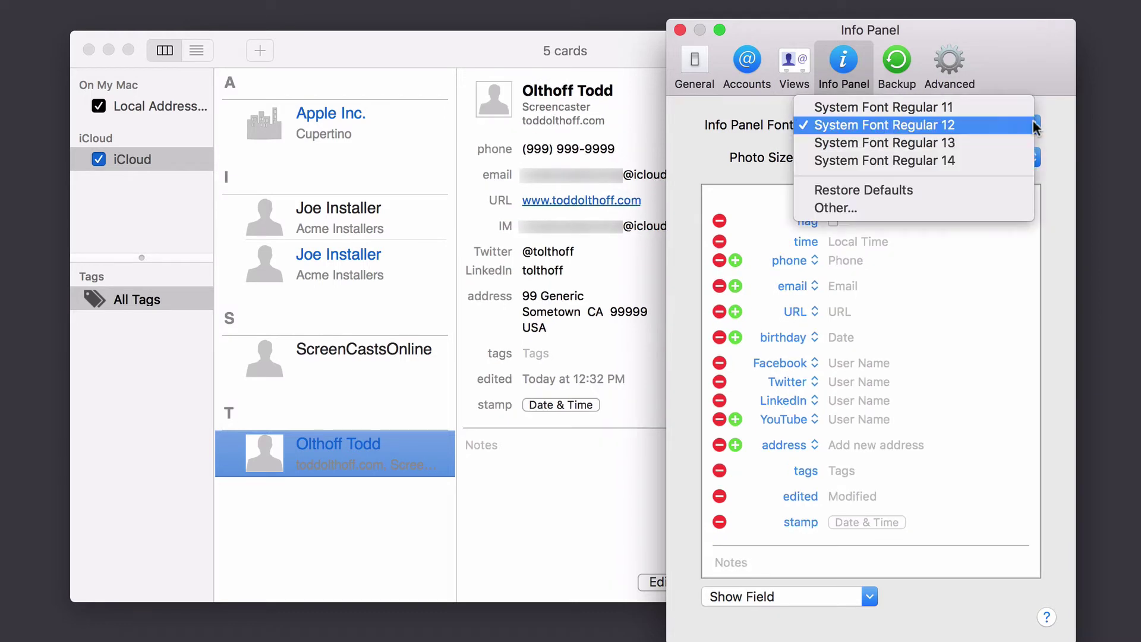
left_click(1013, 157)
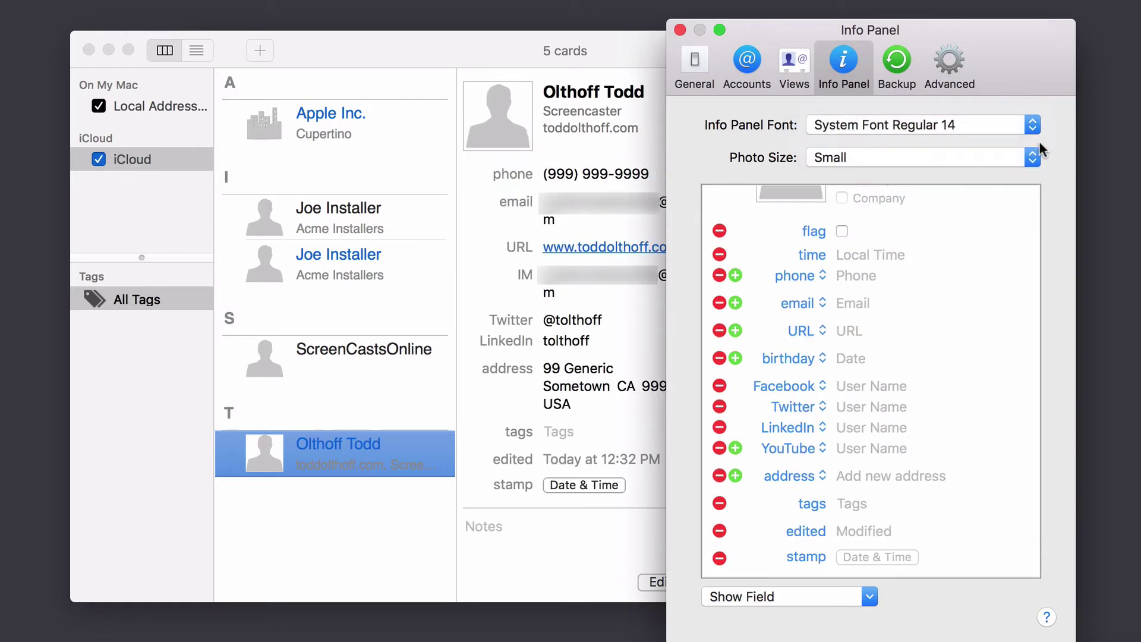
left_click(1033, 126)
left_click(1026, 112)
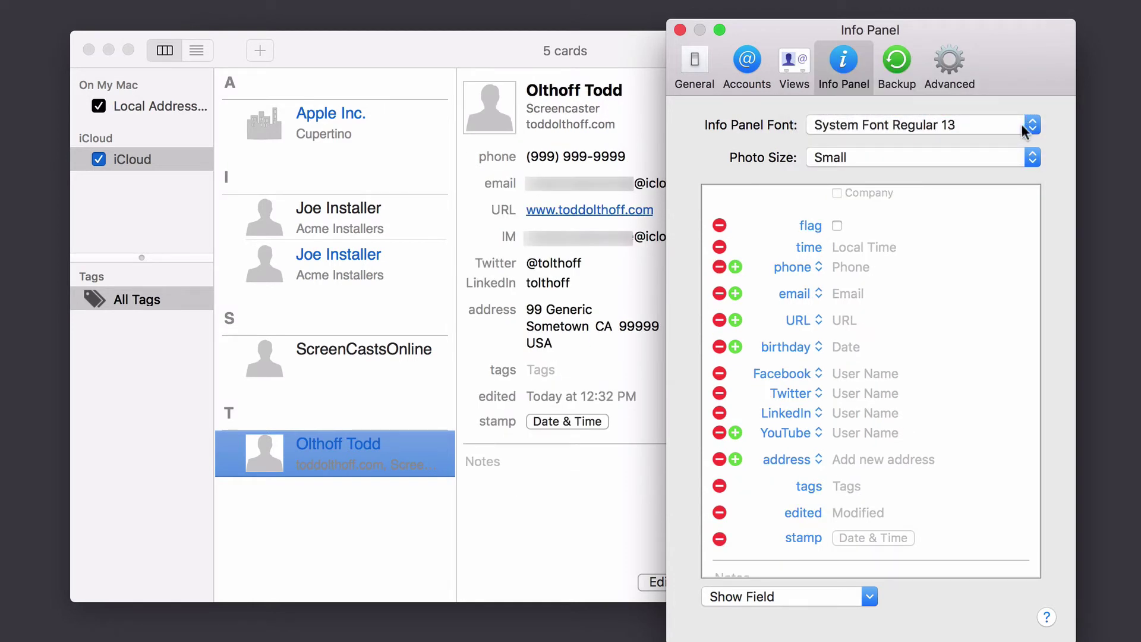
Close Preferences, then enter and leave card editing to confirm the Facebook field
left_click(679, 29)
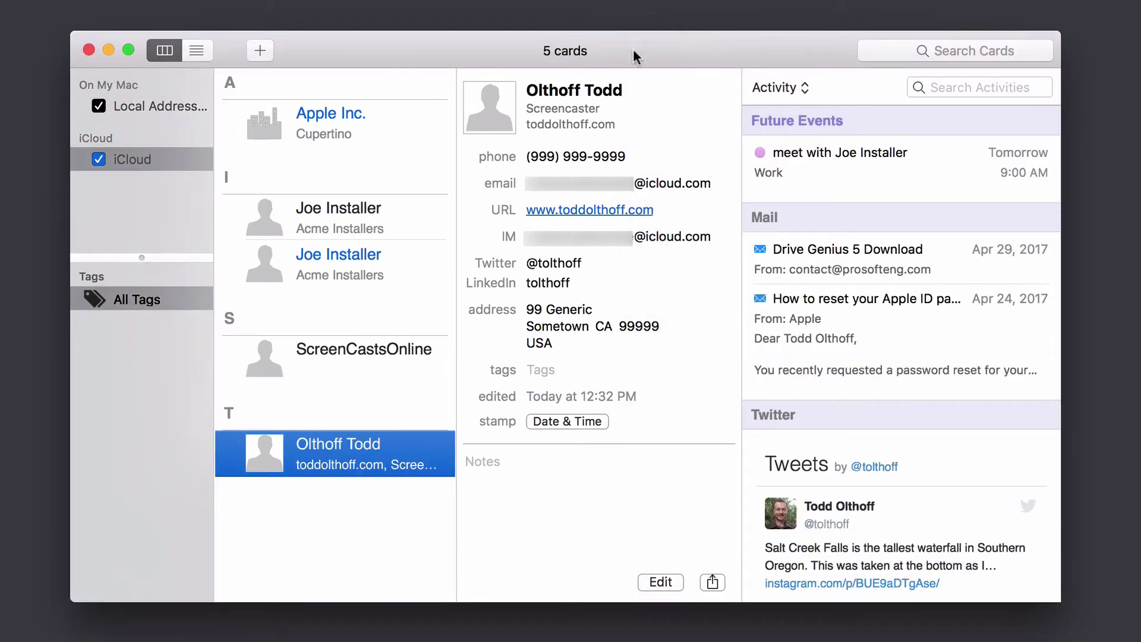
left_click(656, 579)
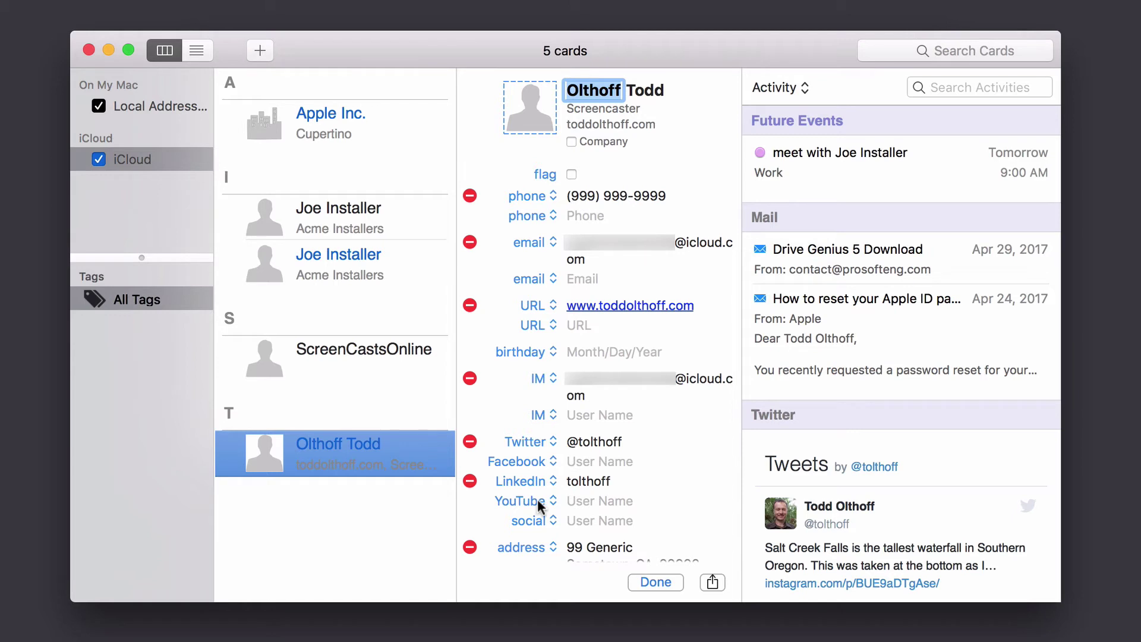
left_click(654, 583)
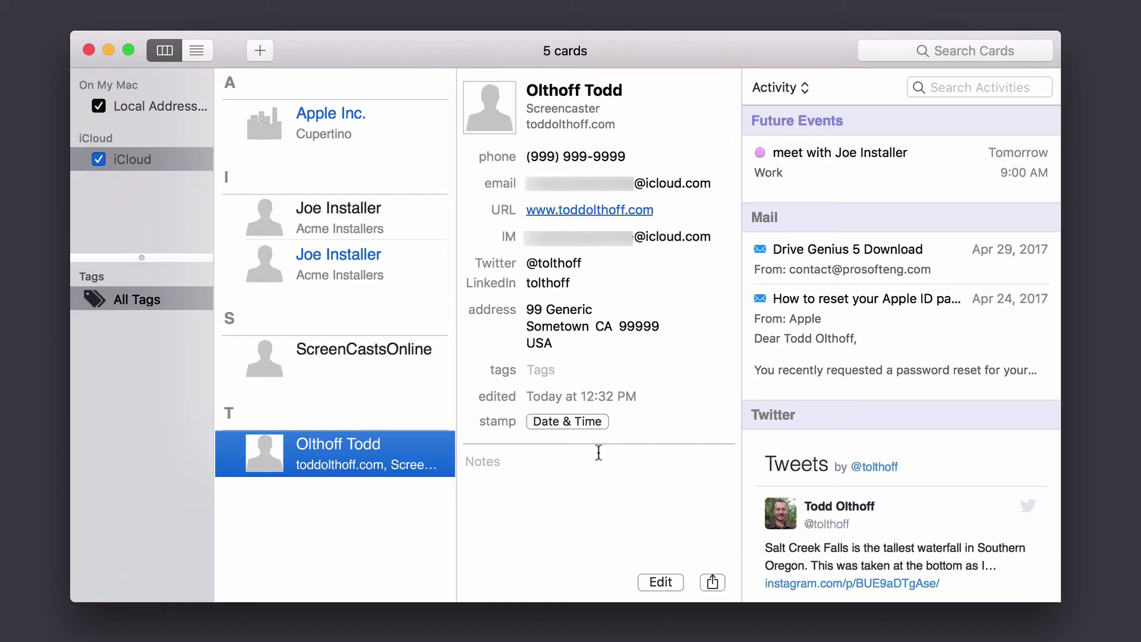
Start a new Twitter account in Preferences and enter the account's username
left_click(35, 0)
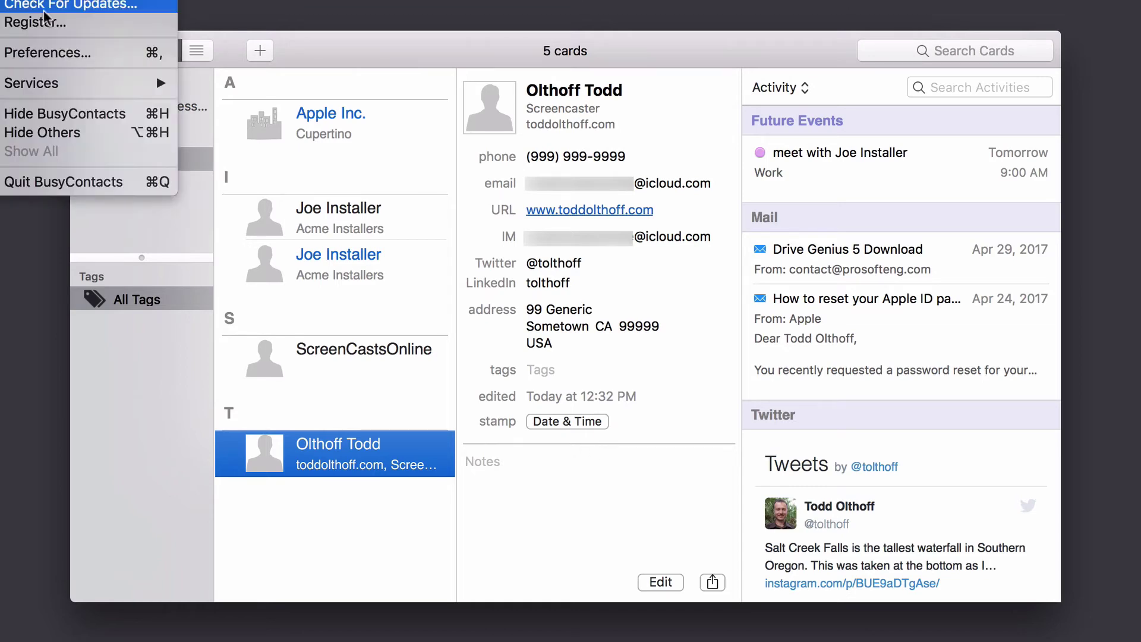
left_click(45, 52)
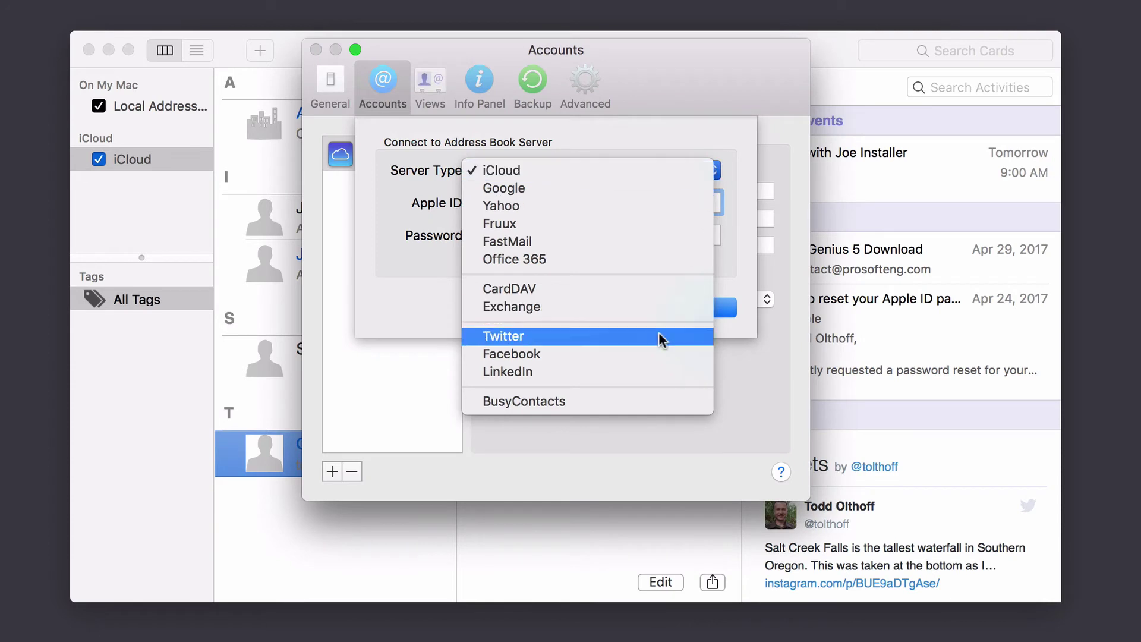
left_click(658, 336)
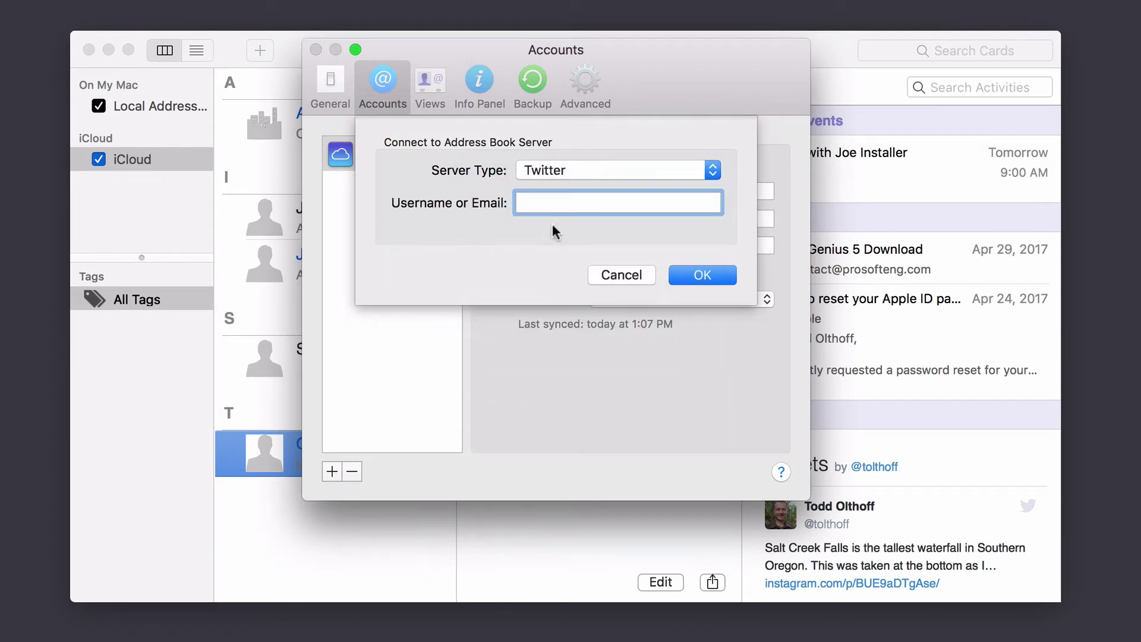
type("macscreens")
key("BackSpace")
type("caster")
Authorize BusyContacts on Twitter, logging in with the account password and granting access
left_click(700, 275)
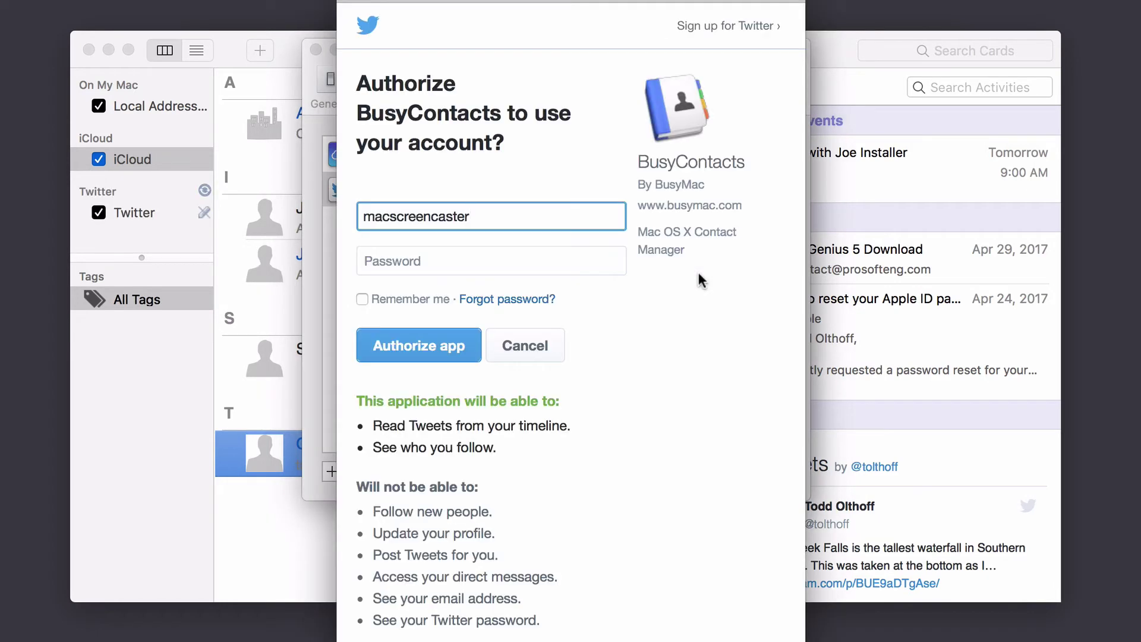
left_click(425, 348)
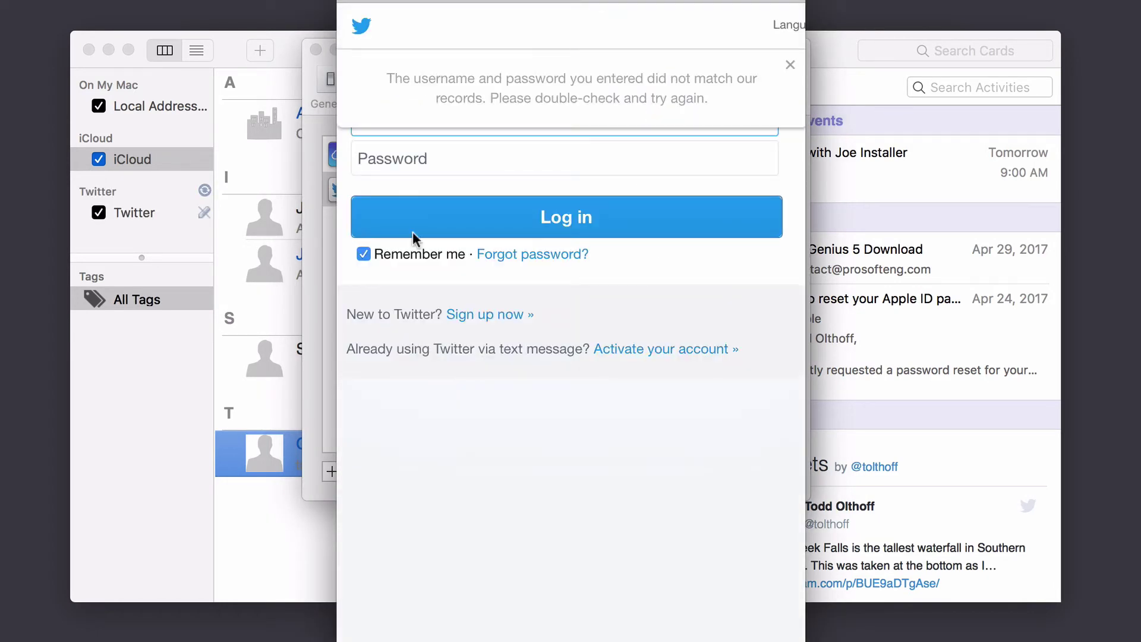
left_click(426, 158)
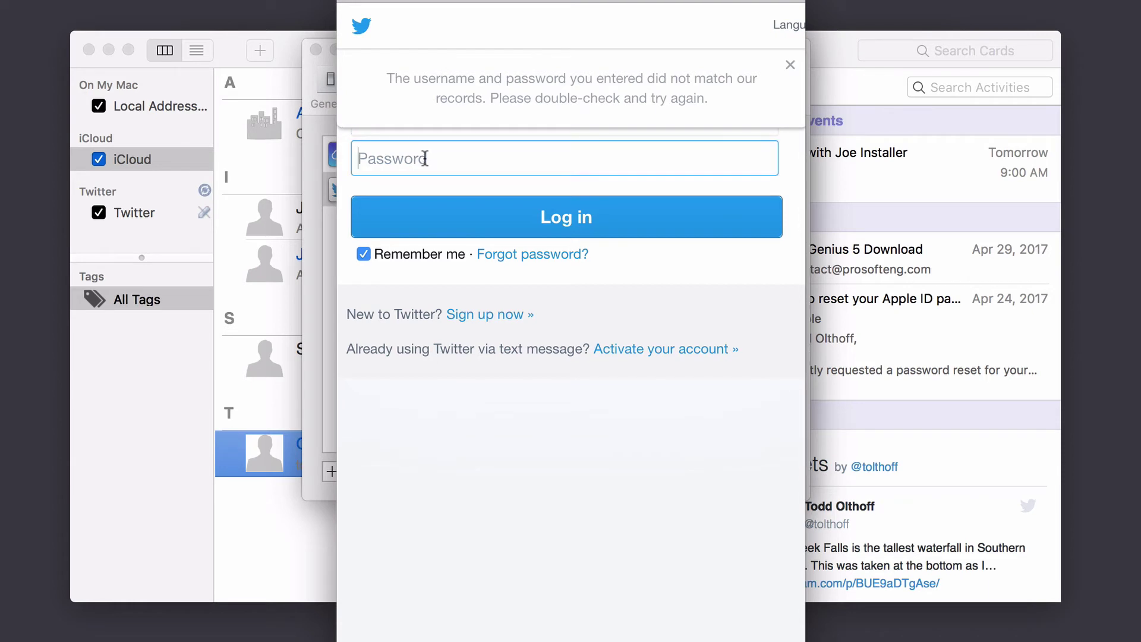
left_click(789, 65)
left_click(365, 160)
key("super+v")
left_click(487, 218)
left_click(454, 205)
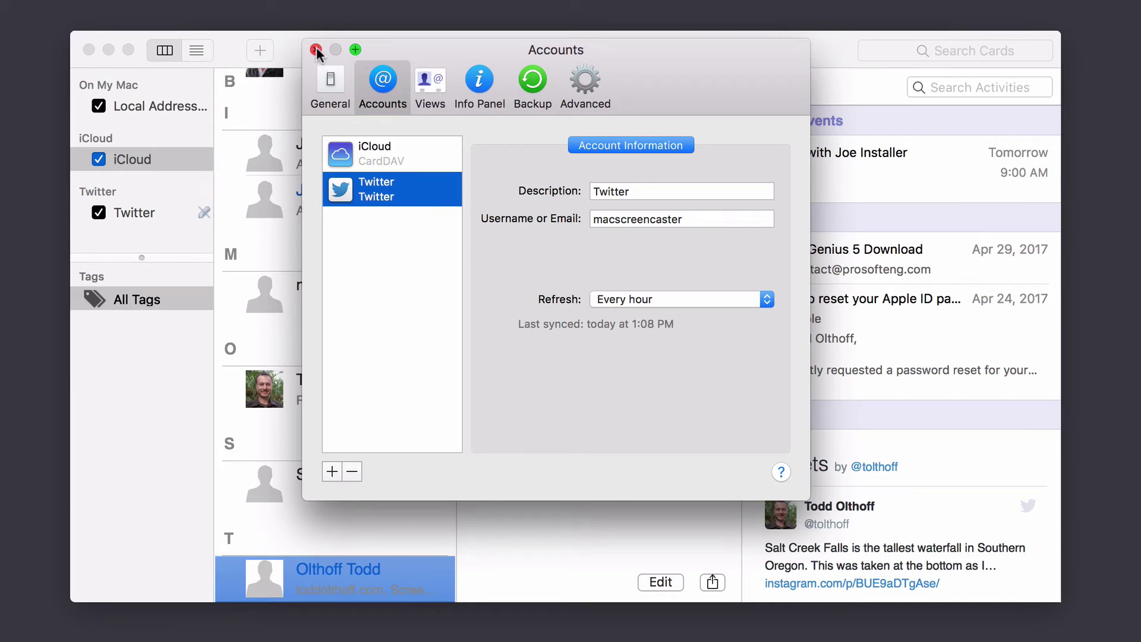
Close Accounts preferences and view two Twitter-sourced contacts' cards and recent tweets
left_click(317, 48)
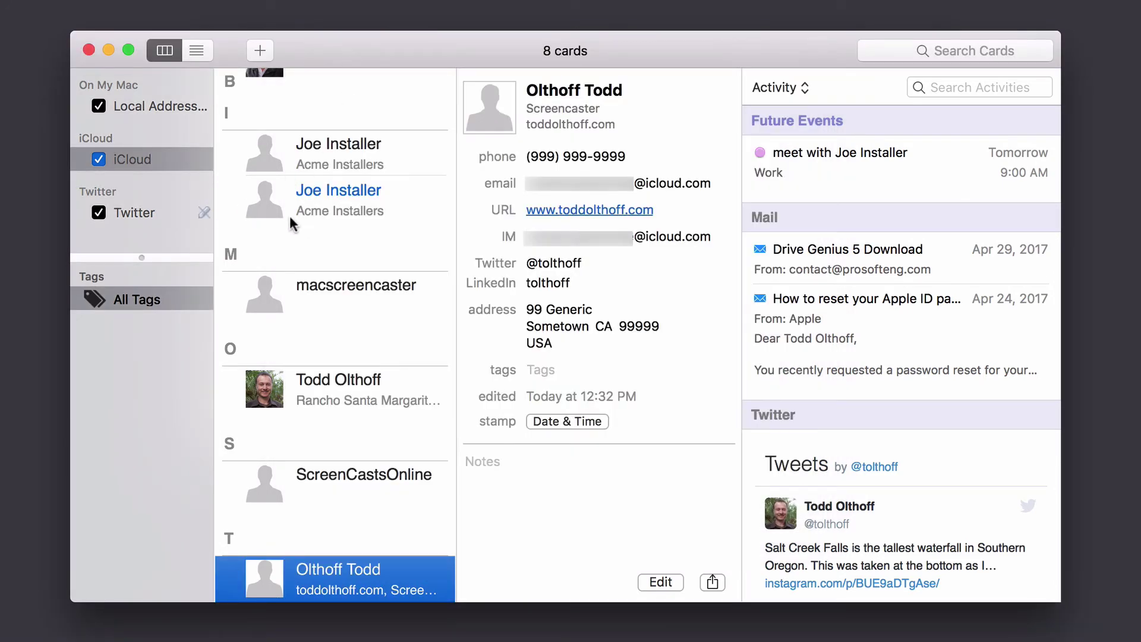
left_click(328, 383)
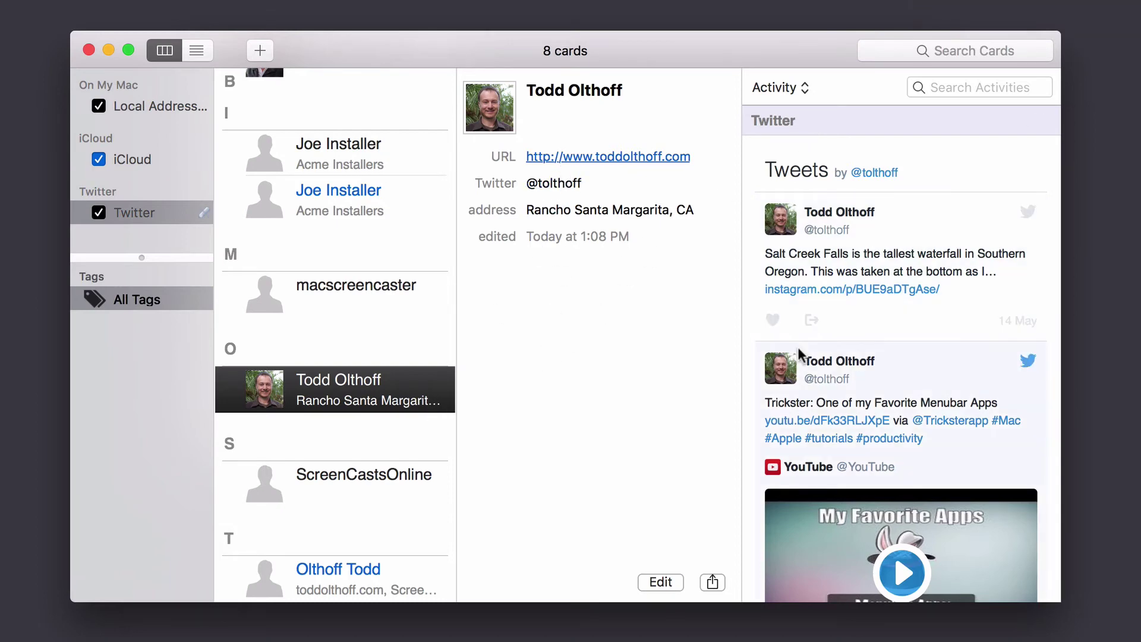
scroll(798, 347, "down", 5)
scroll(800, 356, "up", 5)
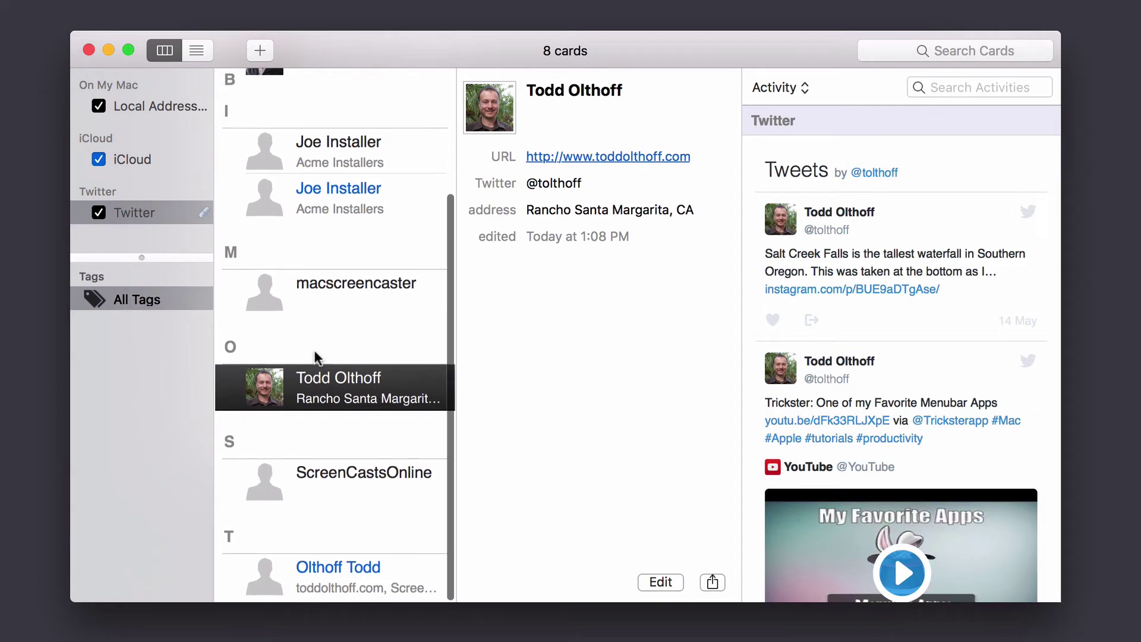
scroll(314, 349, "up", 2)
left_click(358, 106)
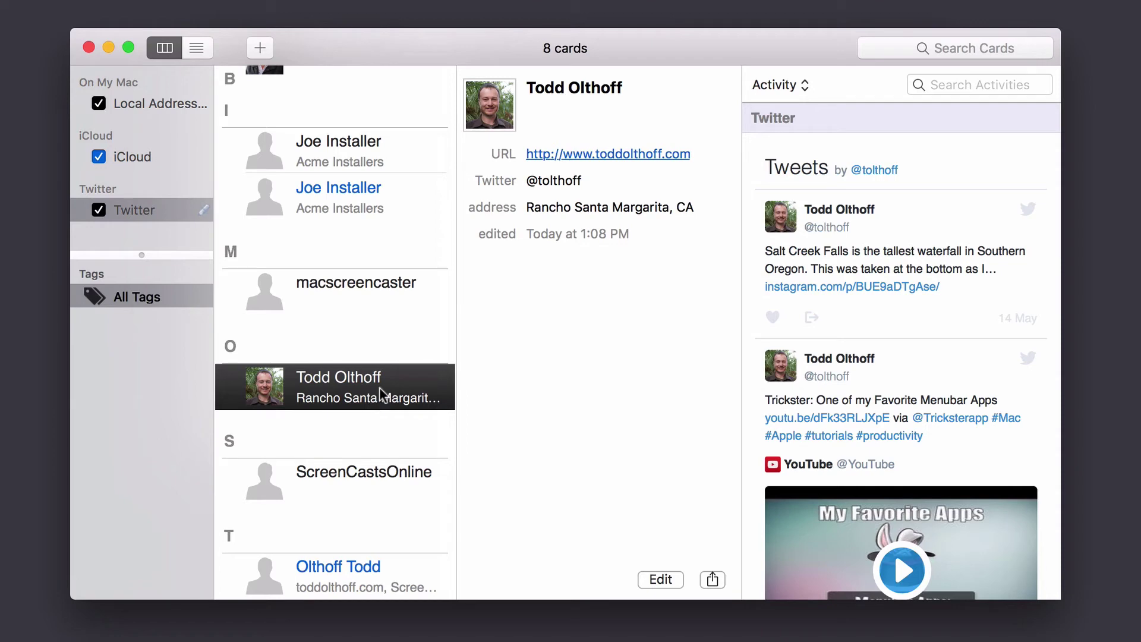
Select the Screencaster's iCloud and Twitter cards together and link them as one person
left_click(366, 565, "super")
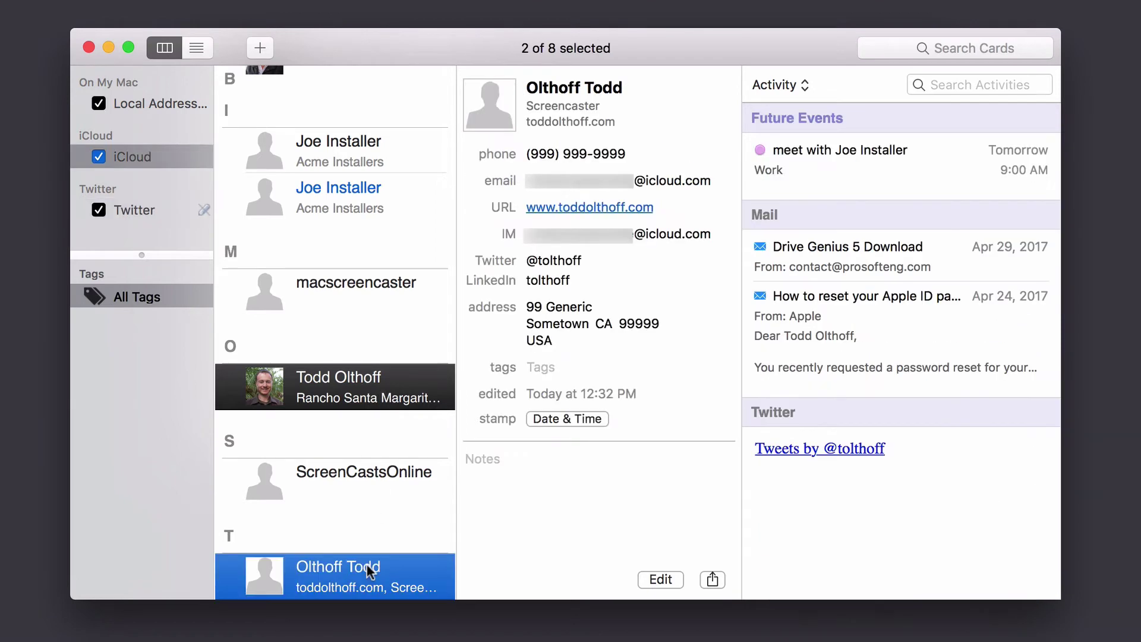
right_click(414, 380)
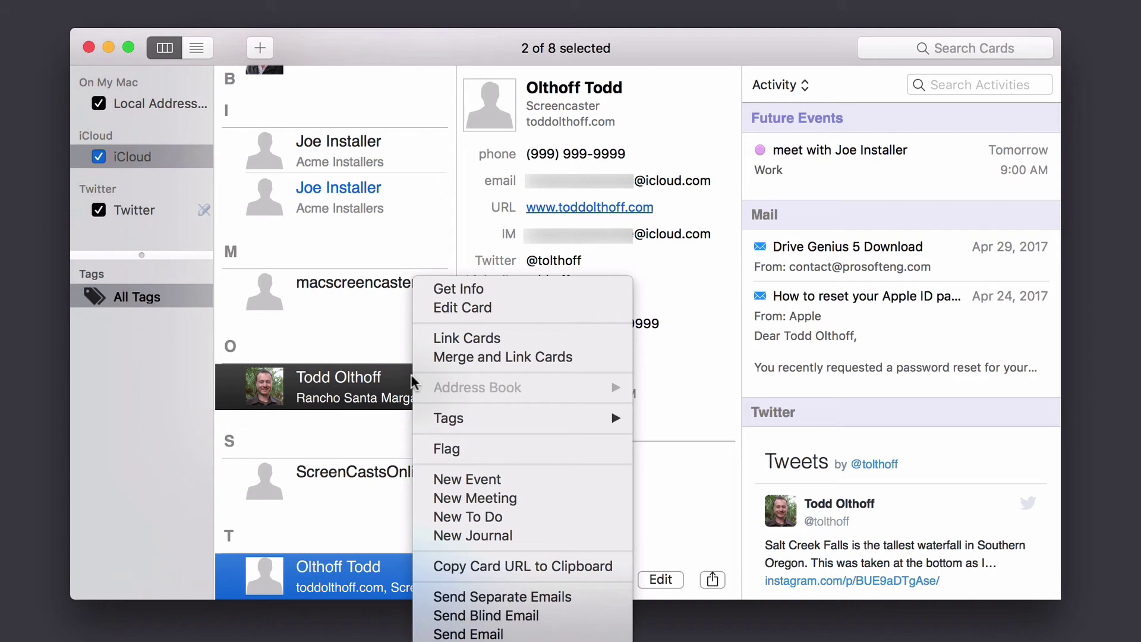
left_click(465, 339)
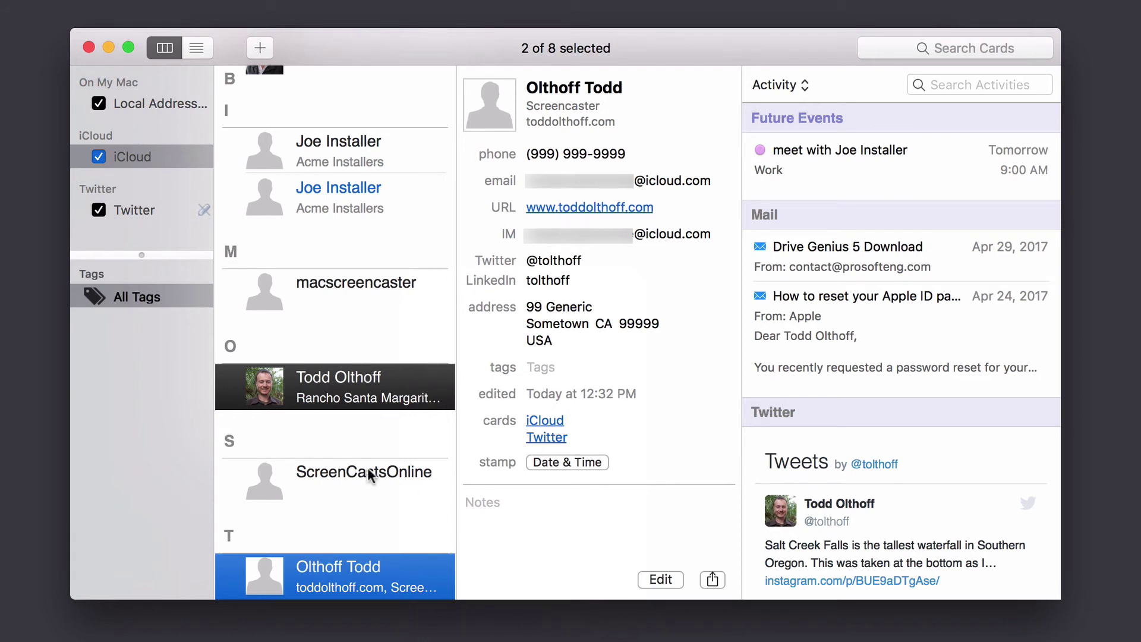
Turn on View > Combine Linked Cards so the list shows 6 cards
left_click(254, 0)
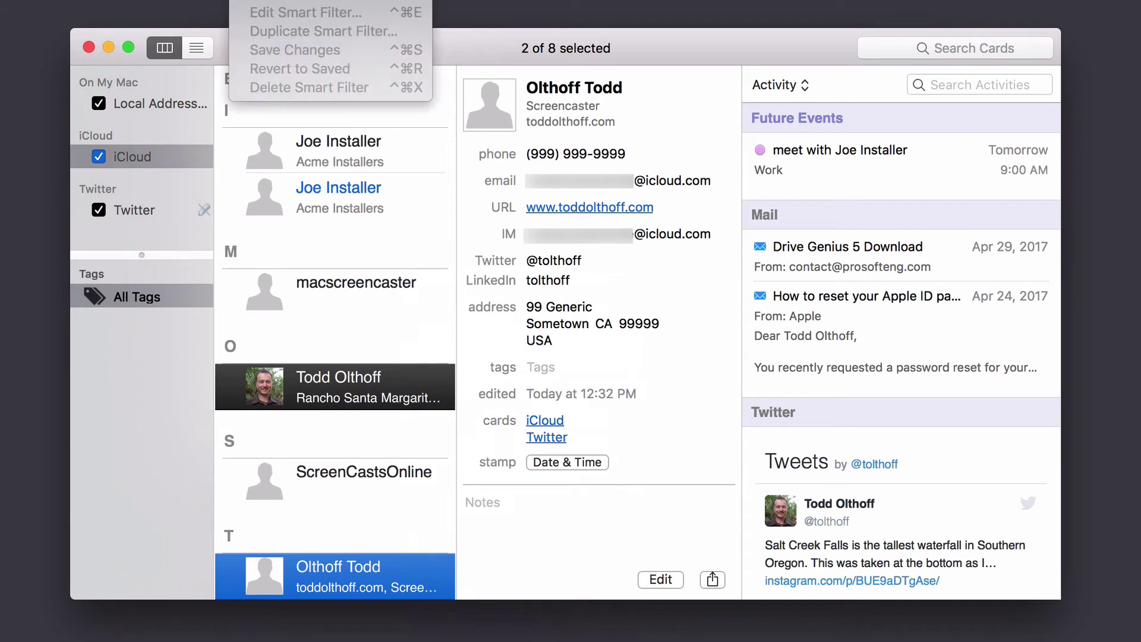
mouse_move(202, 0)
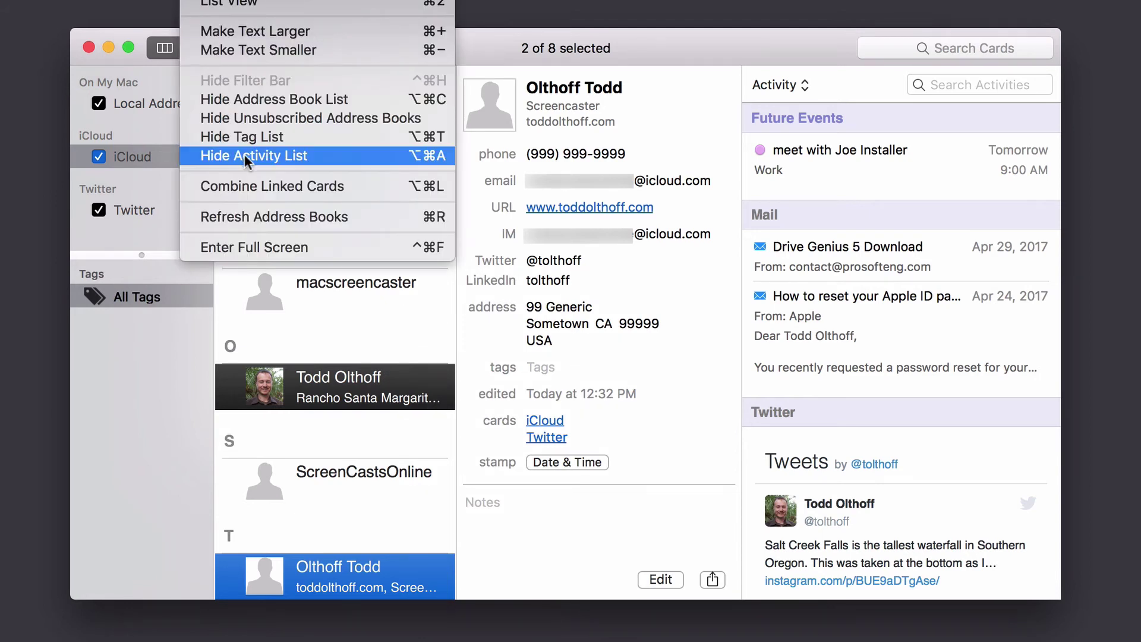
left_click(258, 184)
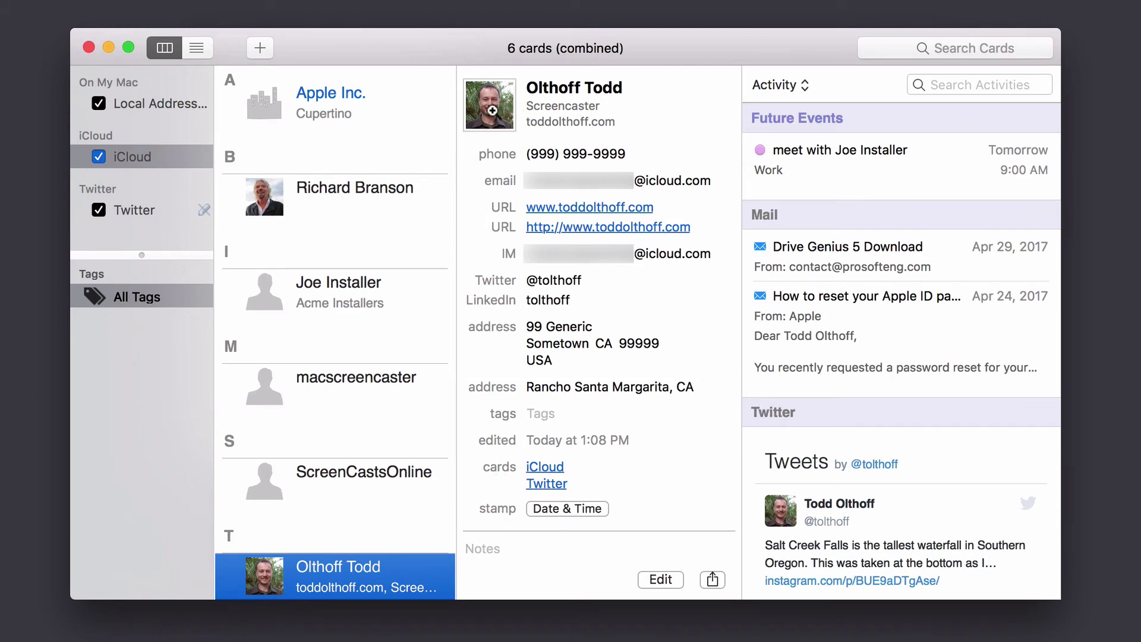
scroll(352, 396, "down", 2)
left_click(547, 483)
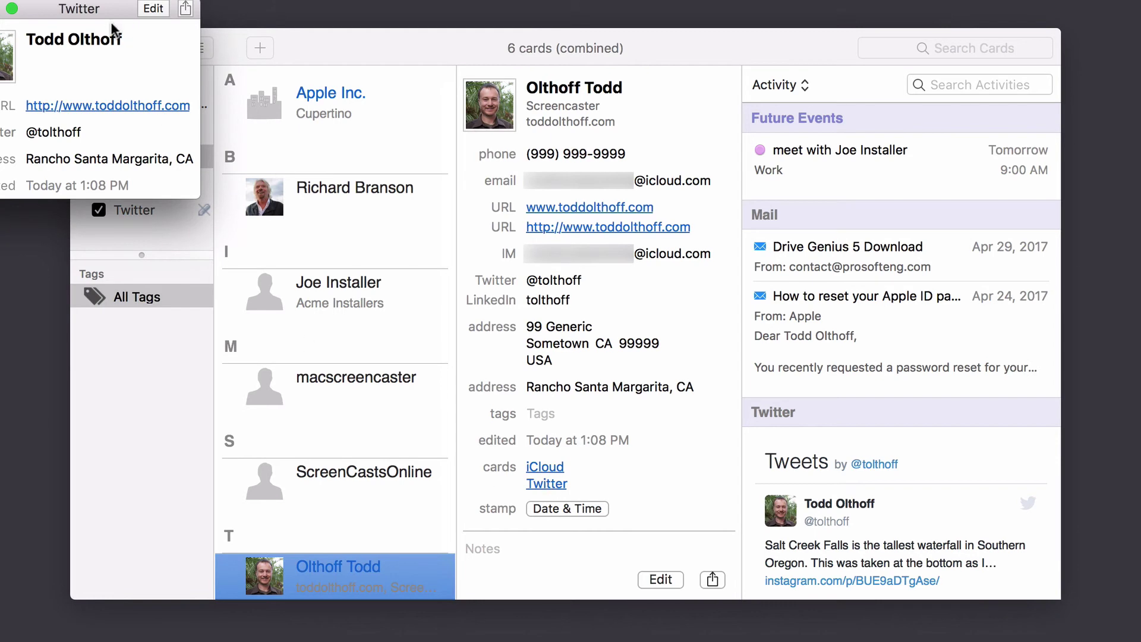
left_click_drag(132, 19, 408, 118)
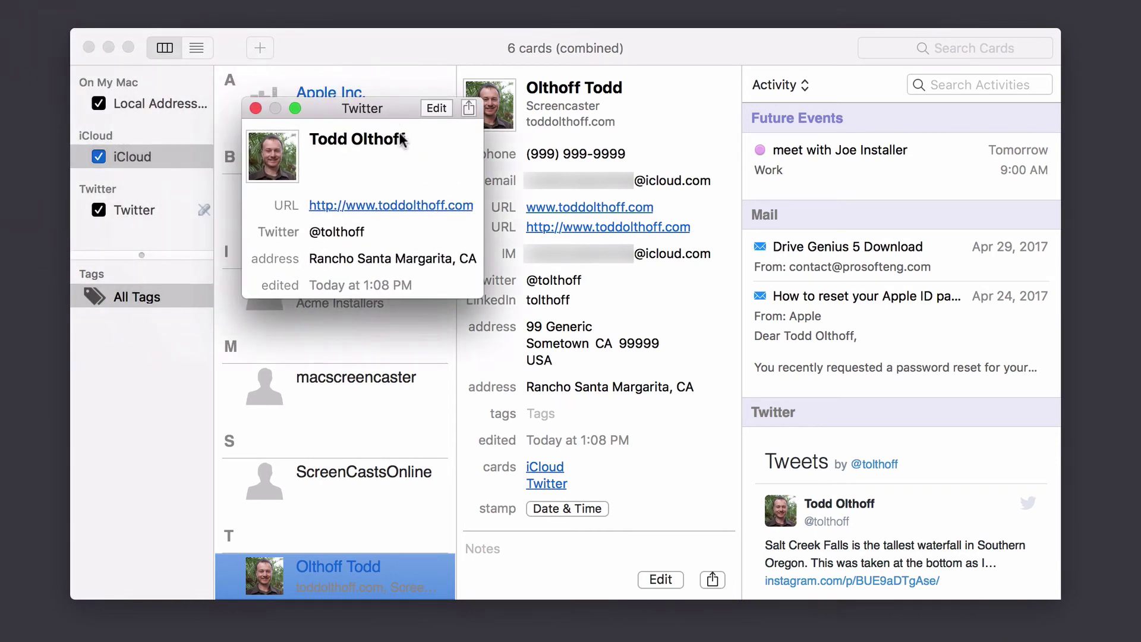
left_click(256, 108)
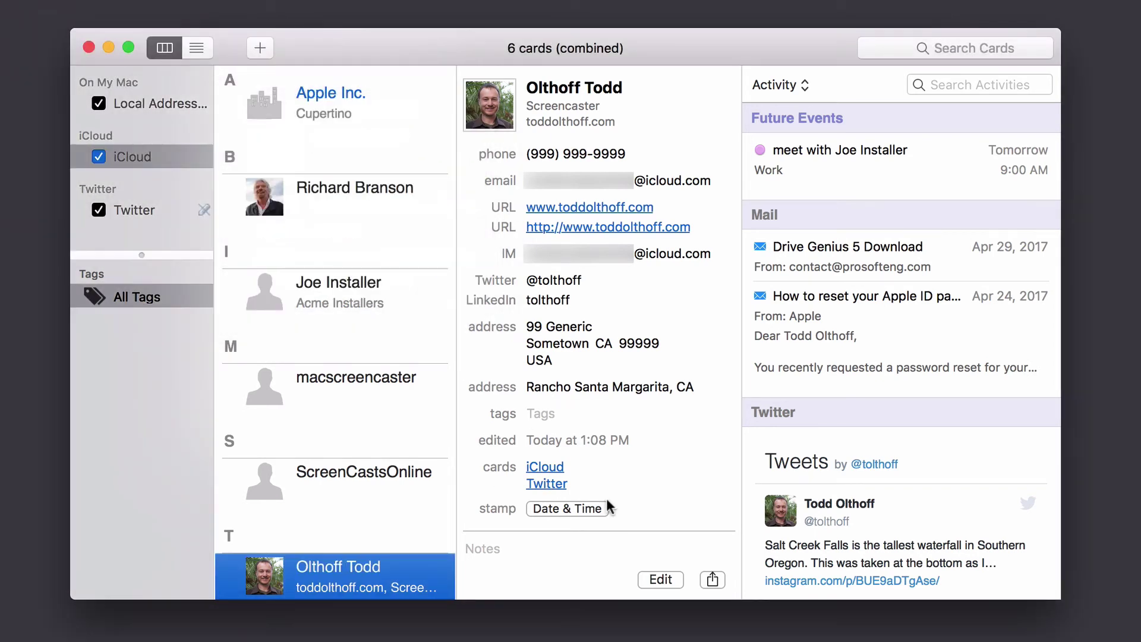
left_click(549, 469)
left_click_drag(122, 9, 420, 63)
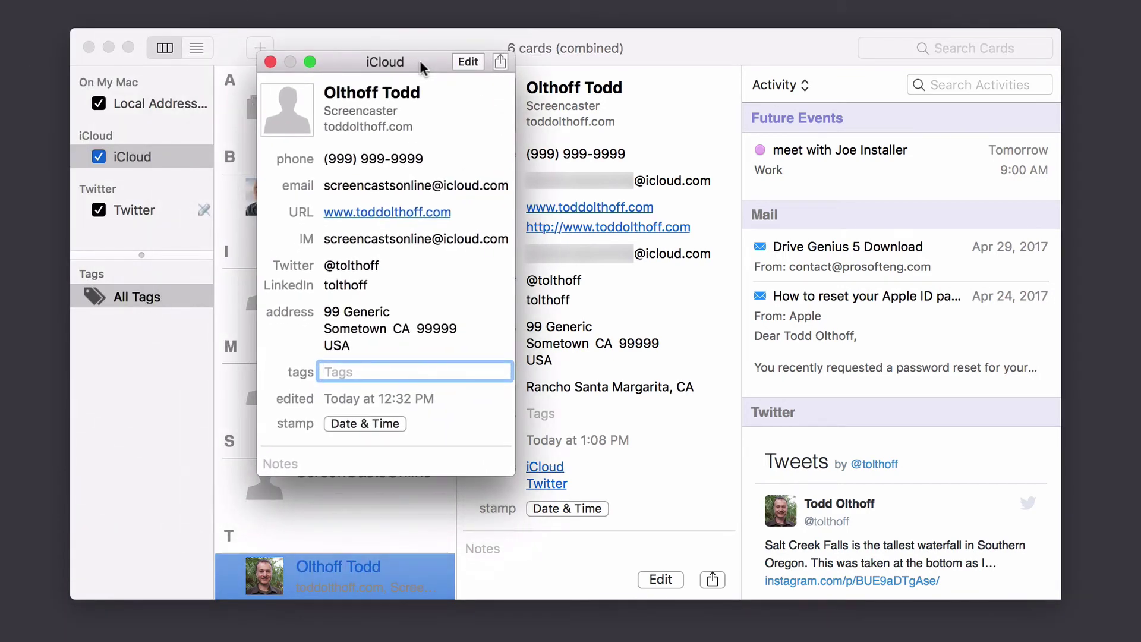
left_click(270, 62)
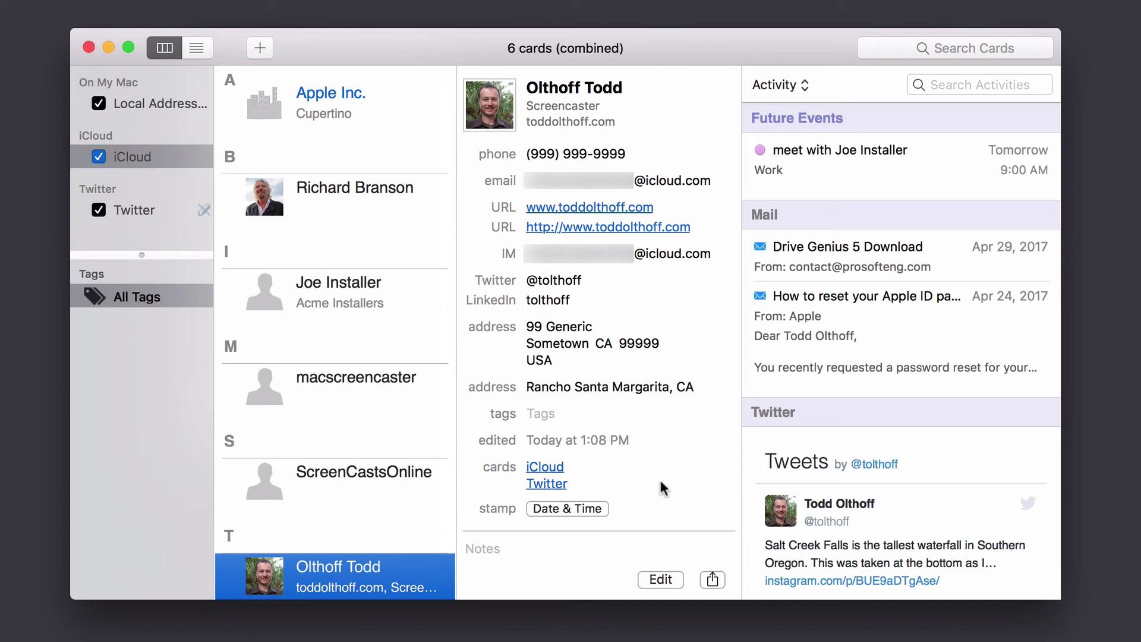
Tag the combined card with 'business' and 'twitter'
left_click(536, 413)
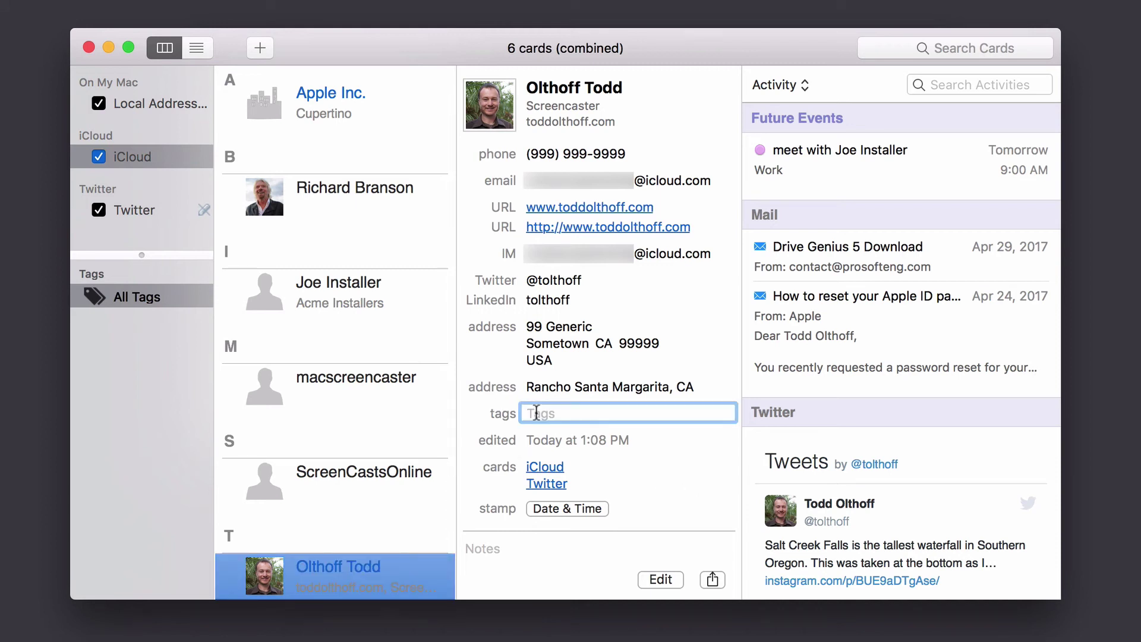
type("business")
key("Return")
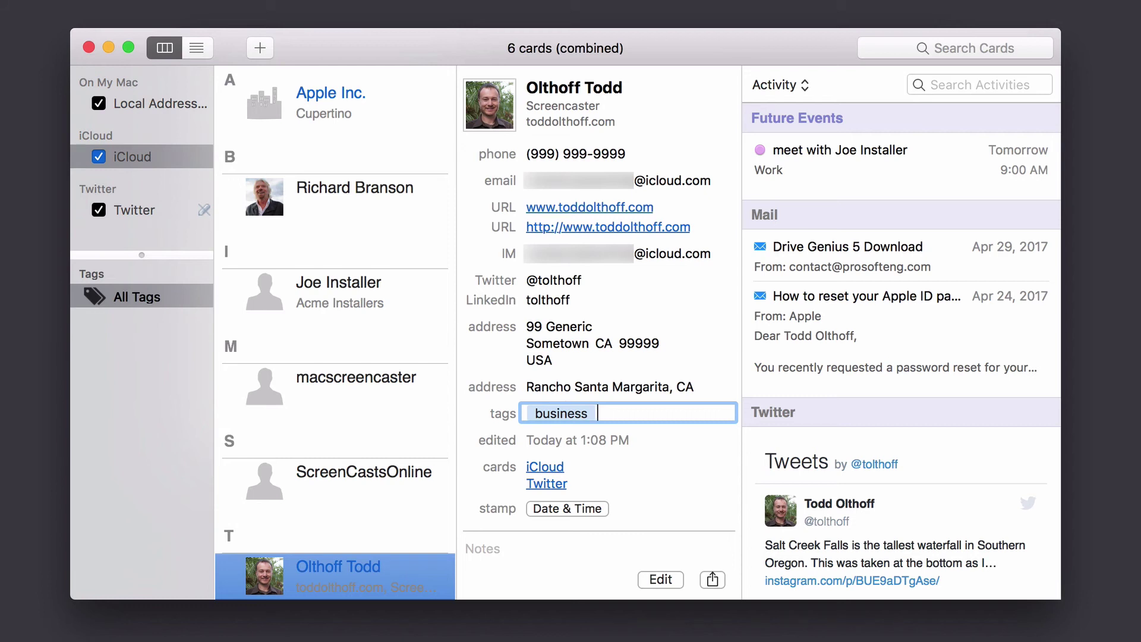
type("twitter")
key("Return")
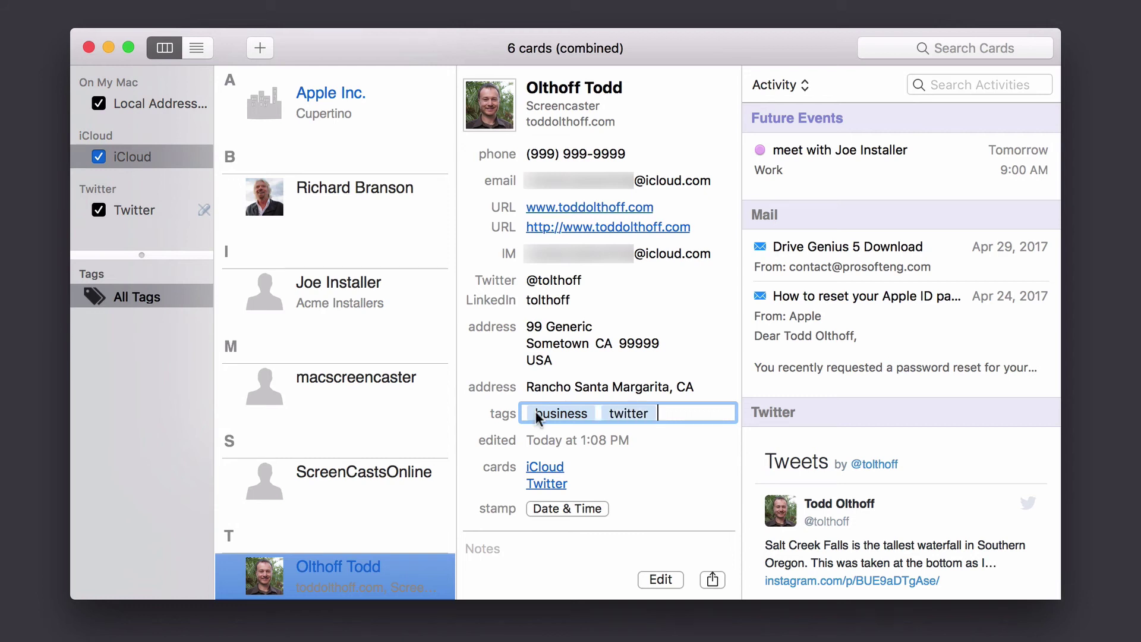
left_click(369, 229)
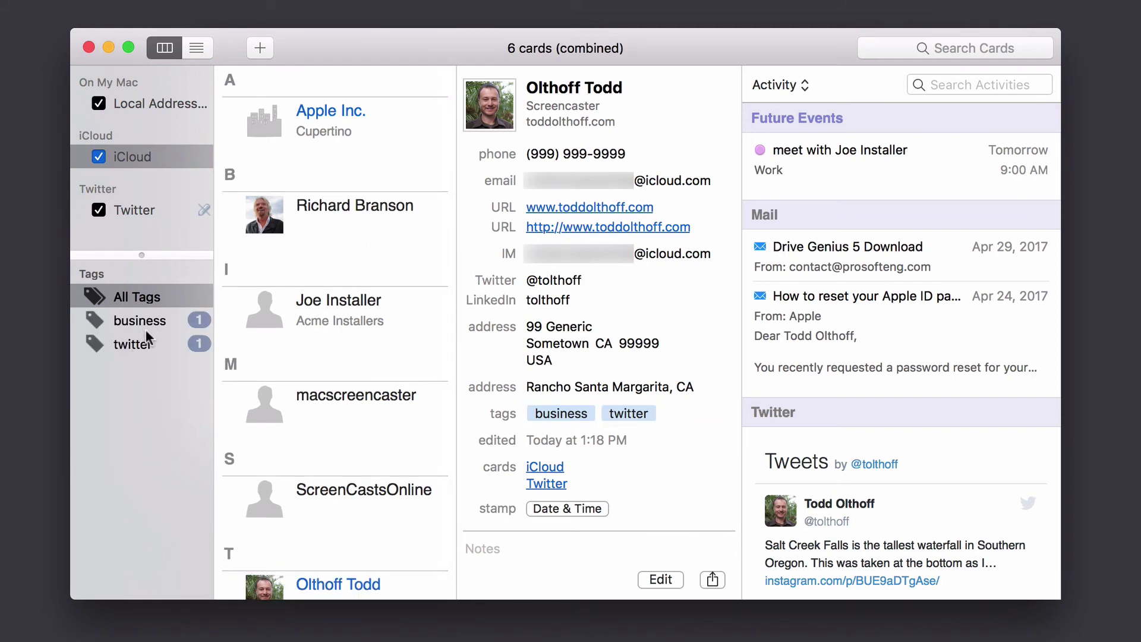
Give the other Twitter contact's card the 'twitter' tag
left_click(359, 231)
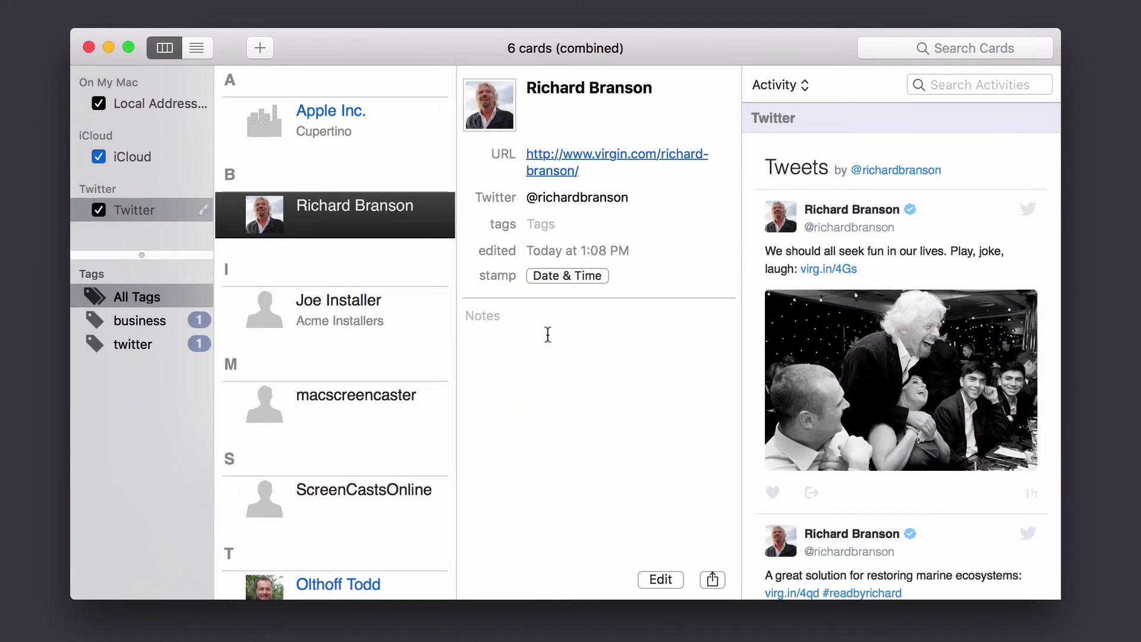
left_click(557, 236)
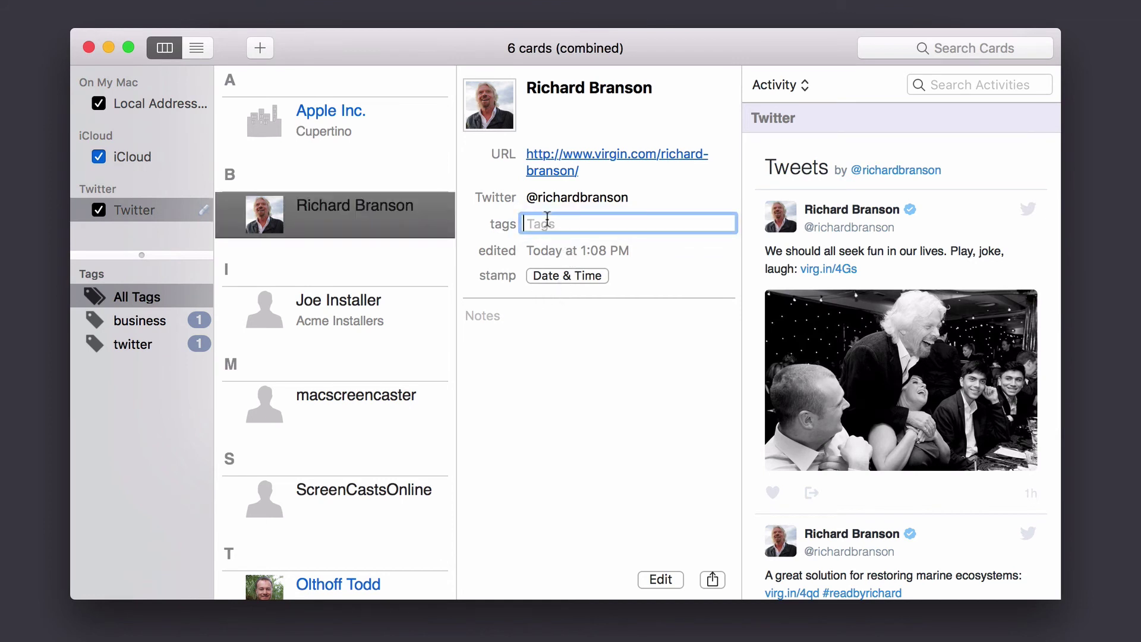
type("twitter")
key("Return")
Tag the Apple Inc. card with 'business'
left_click(373, 117)
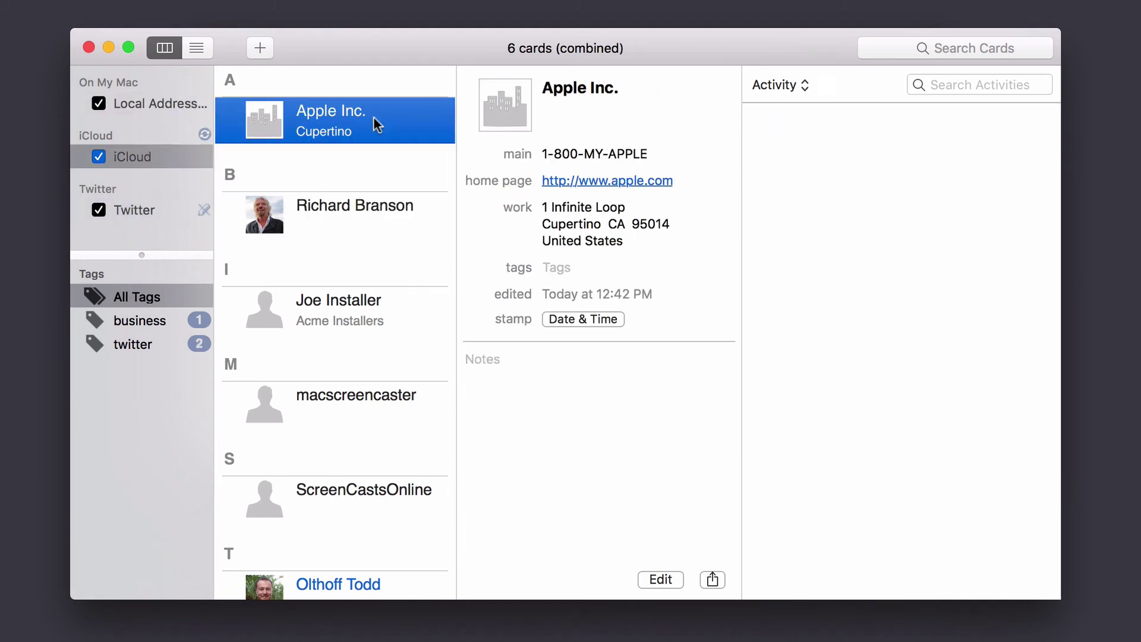
left_click(567, 267)
type("business")
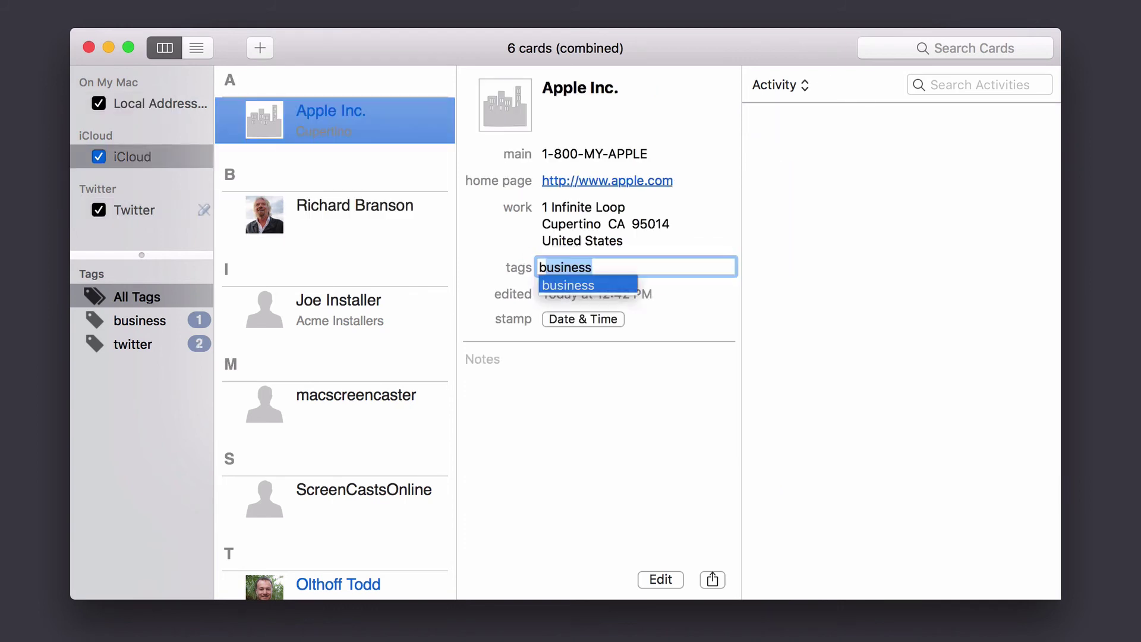
key("Return")
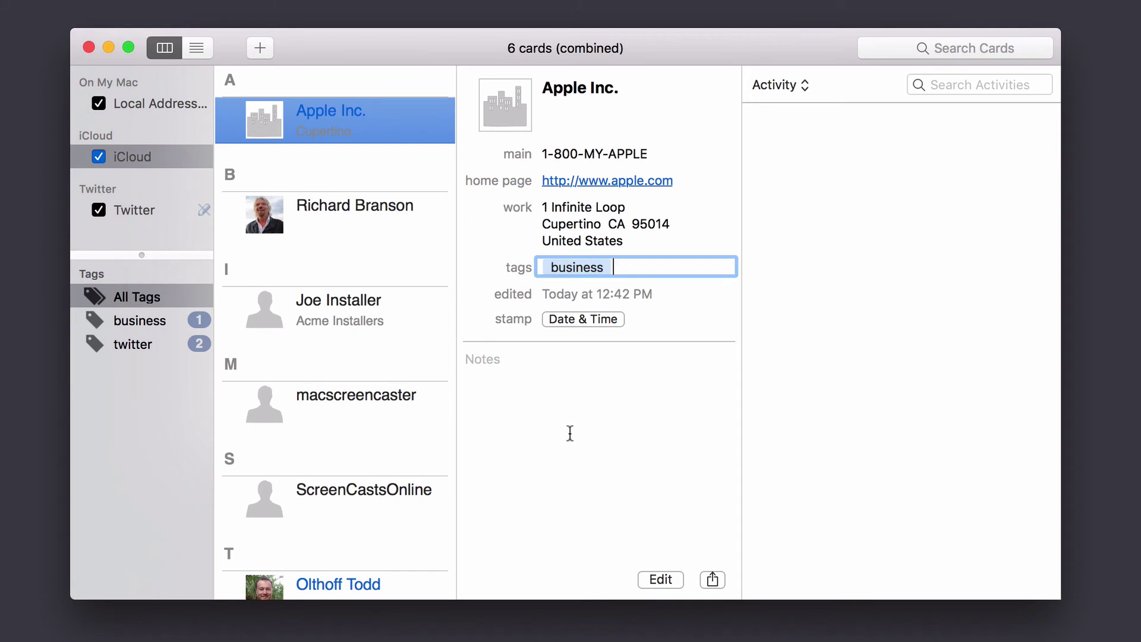
left_click(569, 433)
Compare the business- and twitter-tagged cards, then colour the business tag red
left_click(141, 419)
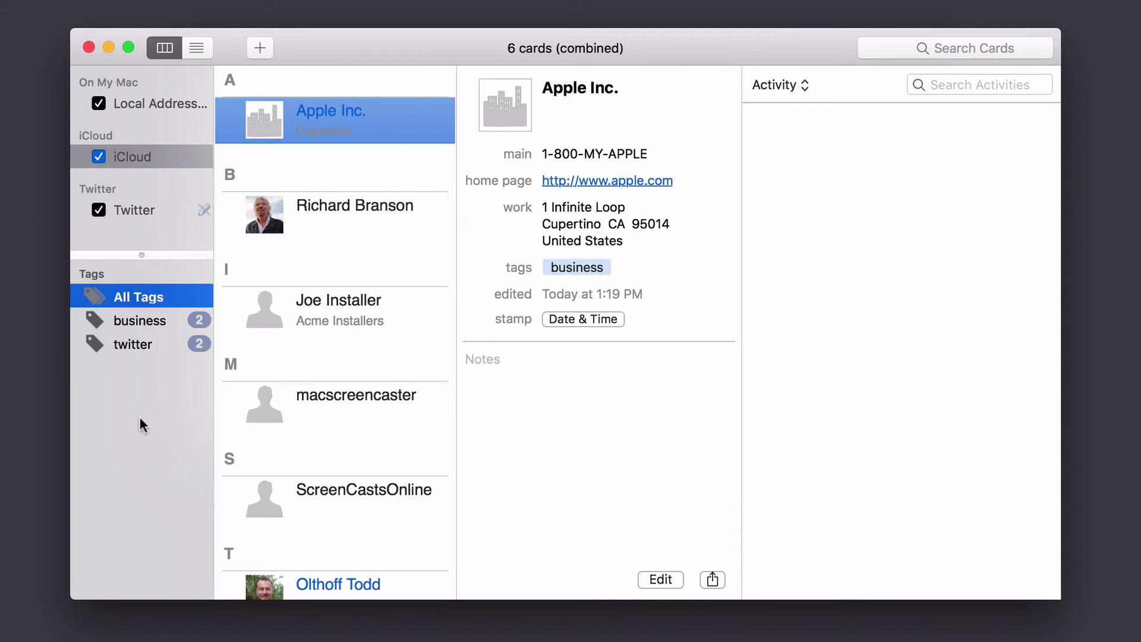
left_click(142, 313)
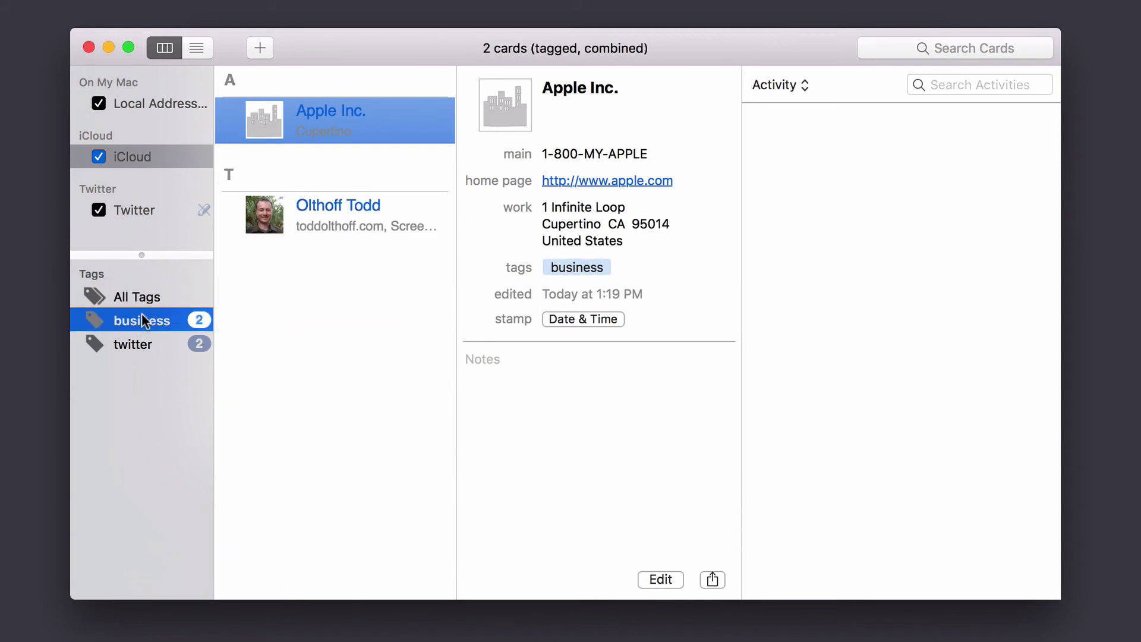
left_click(137, 343)
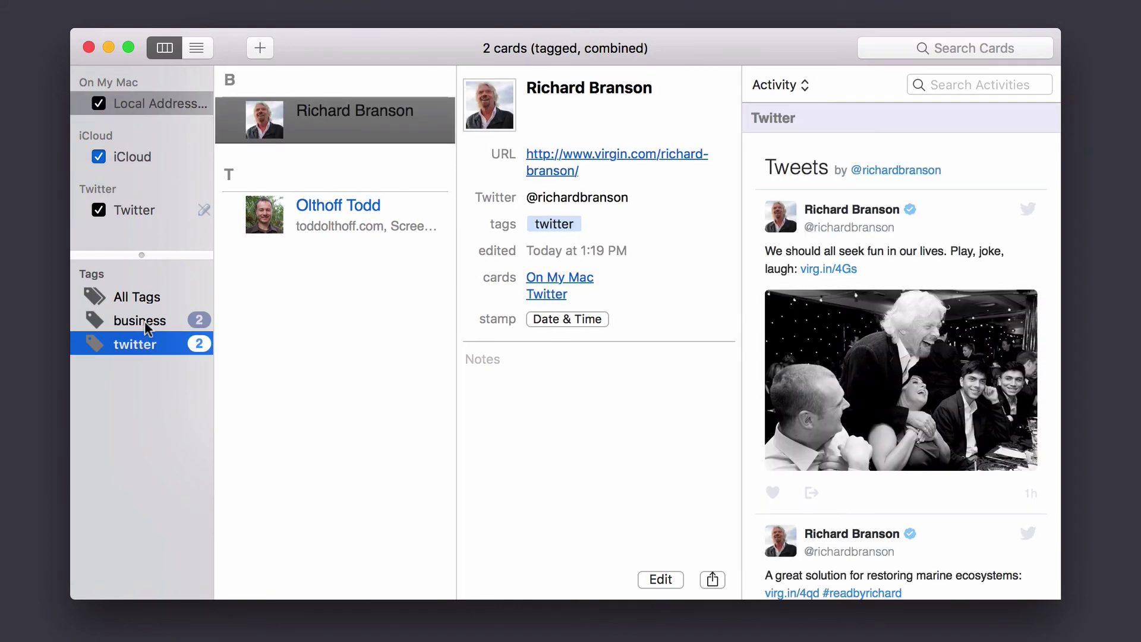
left_click(144, 321)
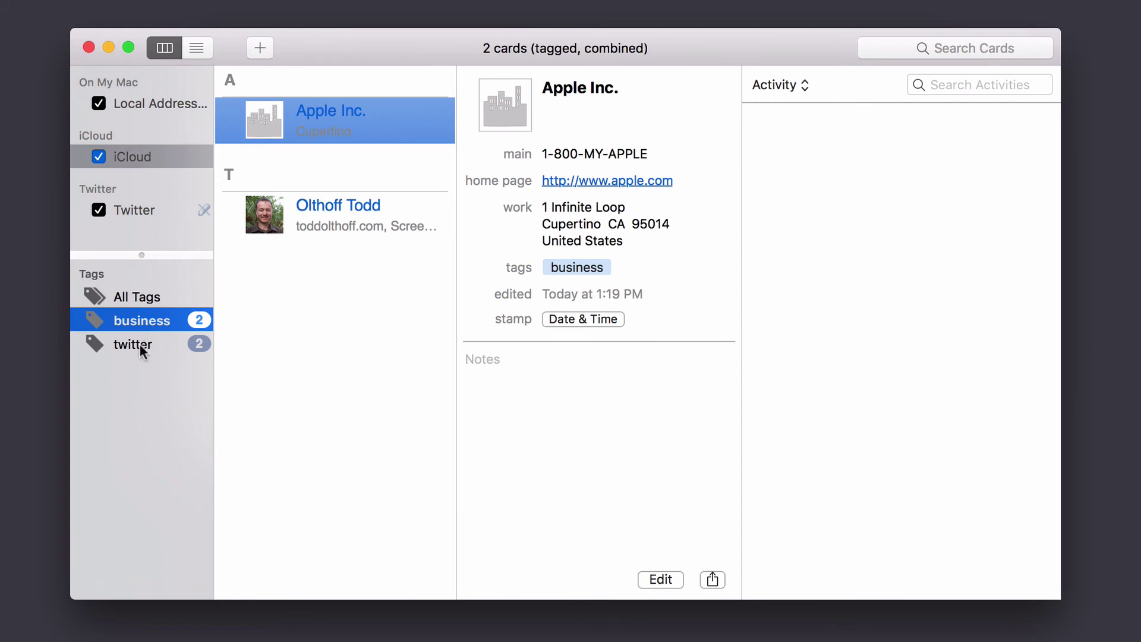
left_click(142, 344)
left_click(143, 323)
right_click(123, 319)
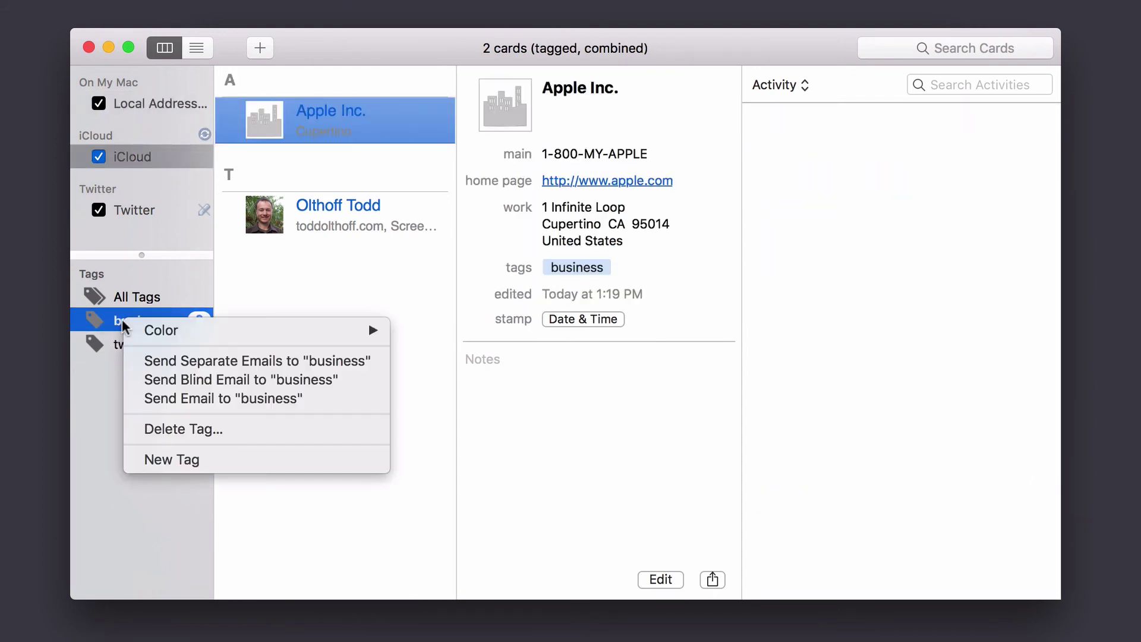
mouse_move(162, 334)
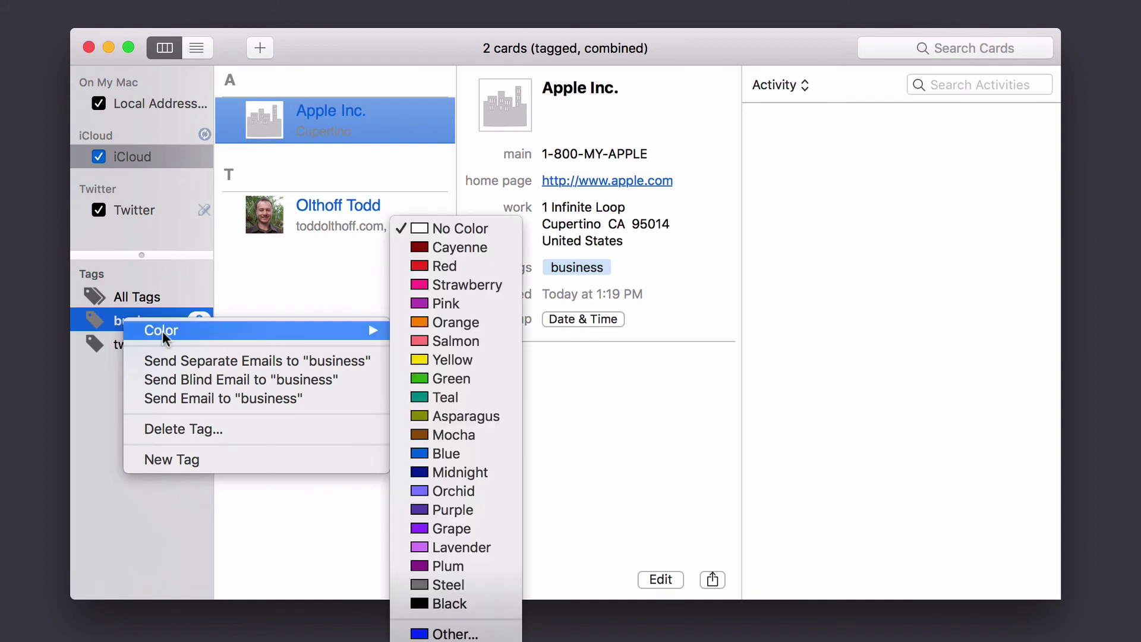
left_click(416, 265)
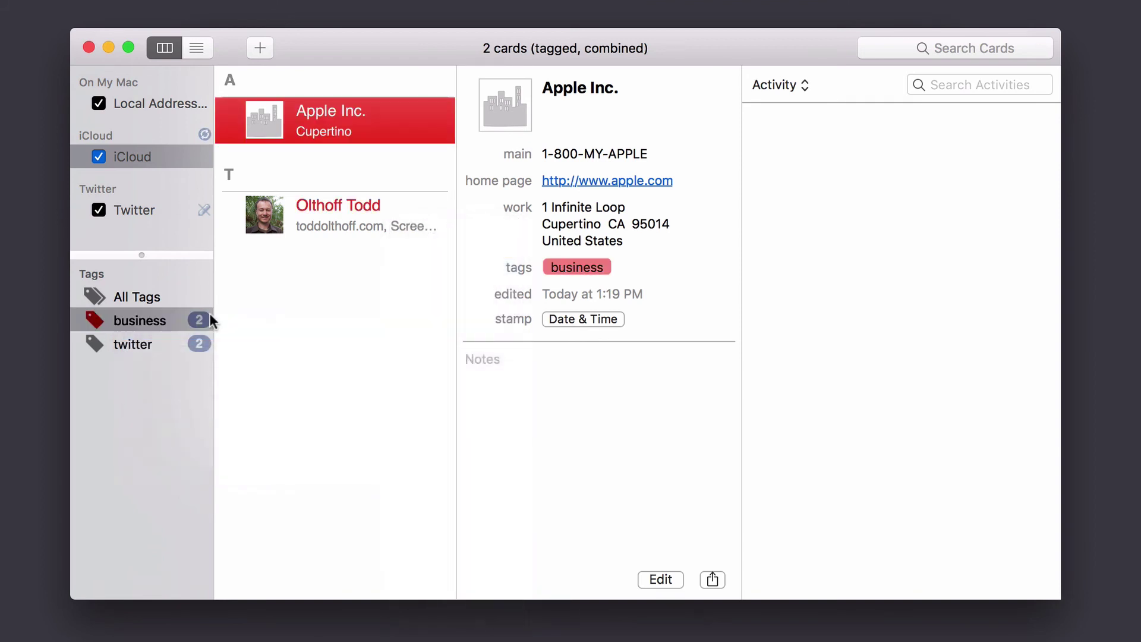
Colour the twitter tag blue, then list cards from all tags
left_click(125, 344)
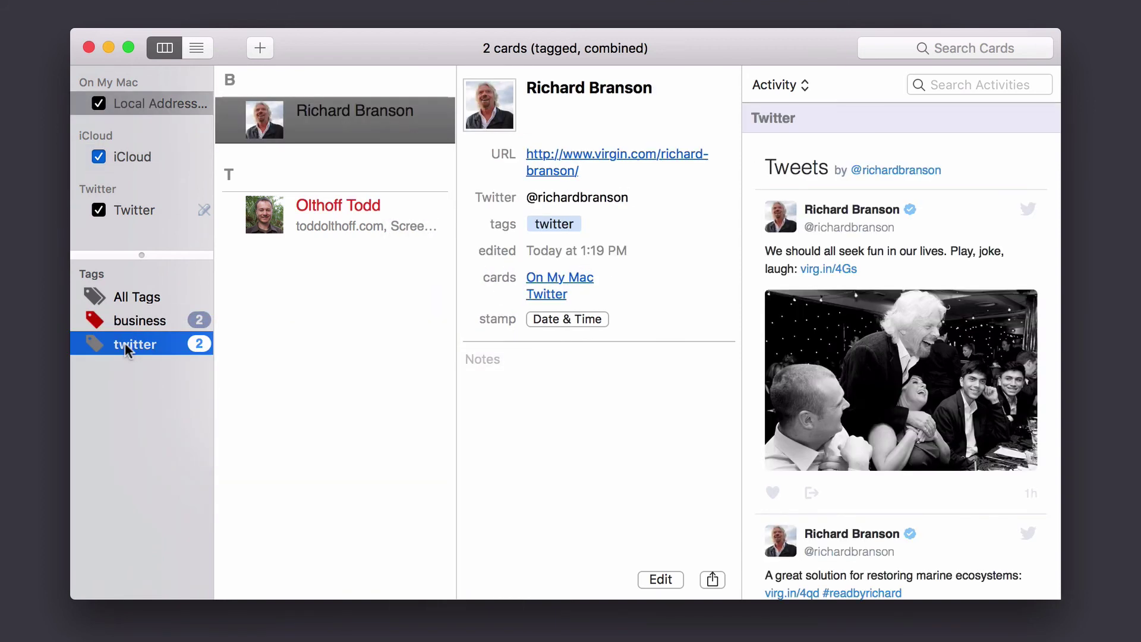
right_click(125, 344)
mouse_move(166, 354)
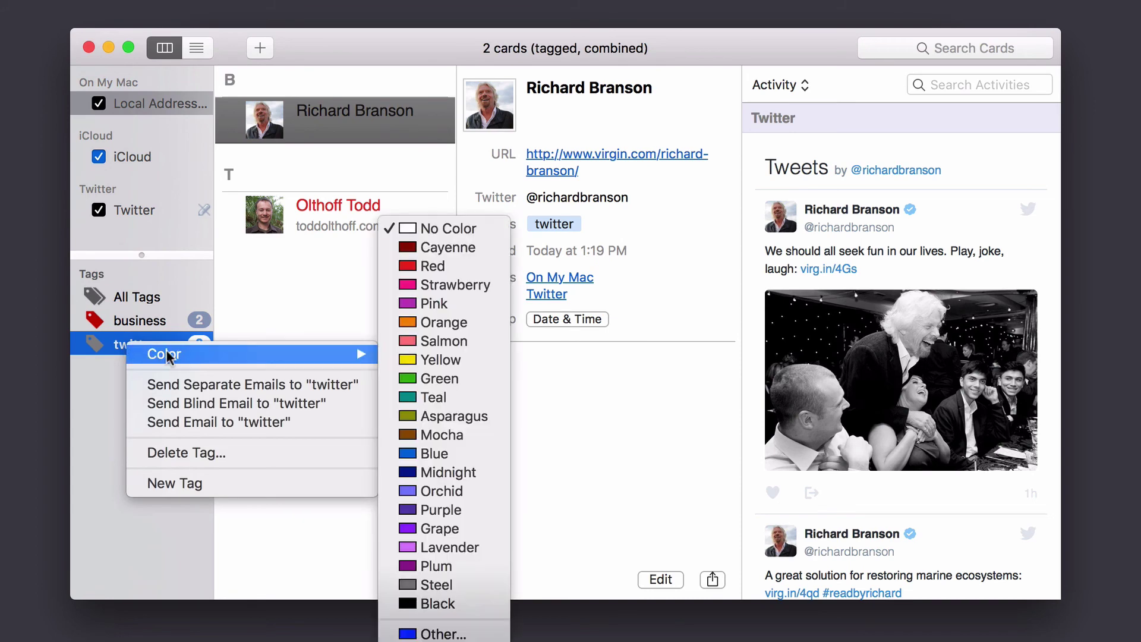
left_click(454, 453)
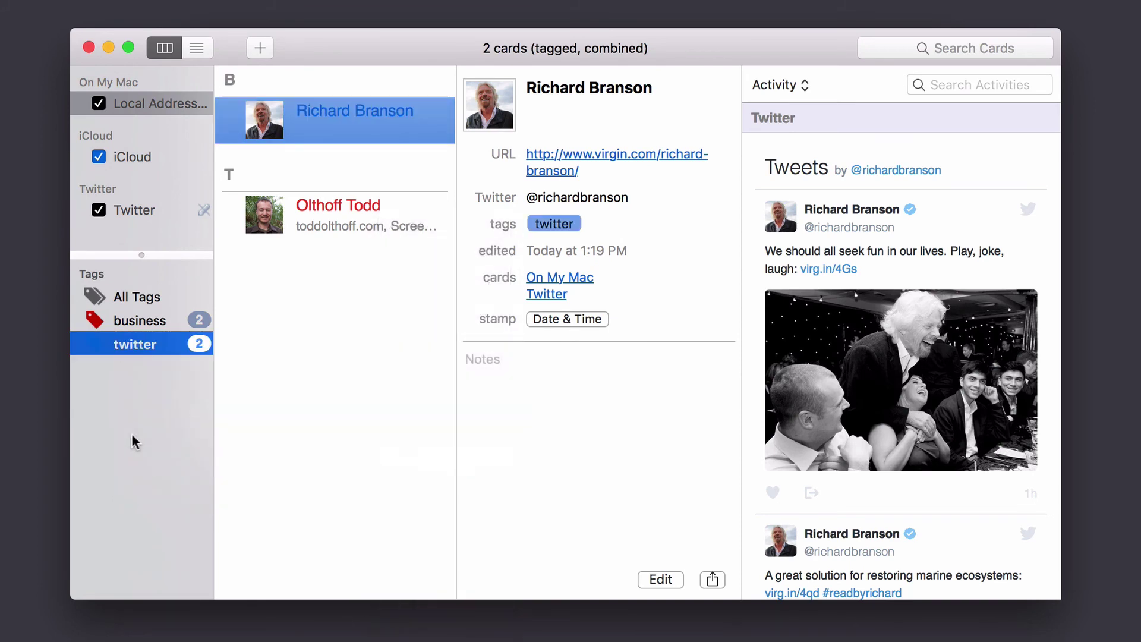
left_click(152, 323)
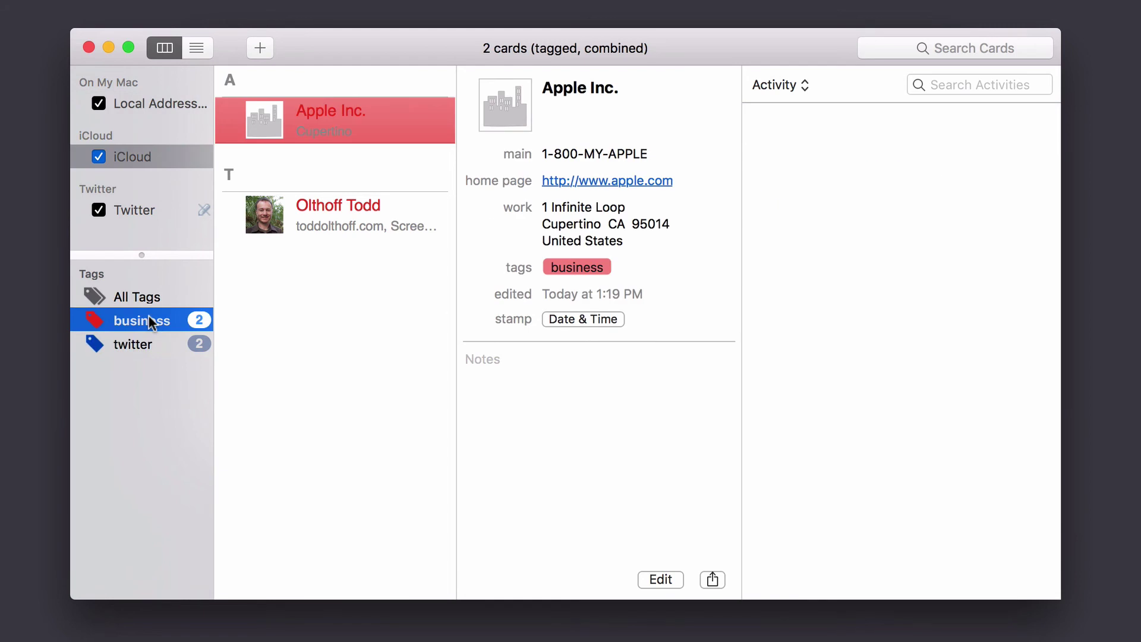
left_click(137, 298)
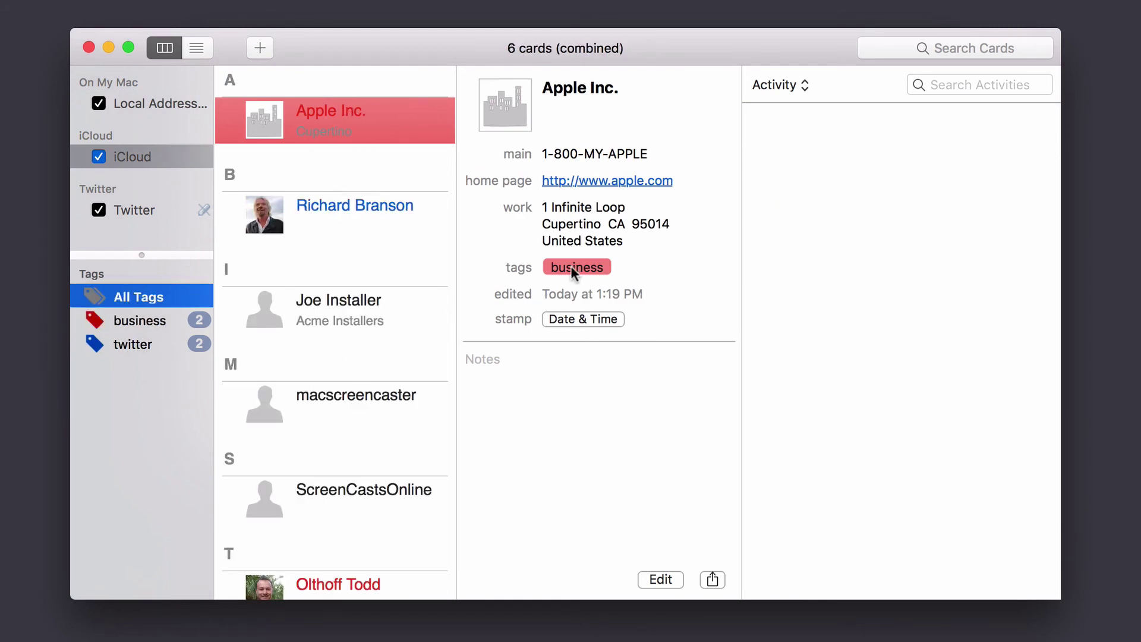
scroll(341, 276, "down", 2)
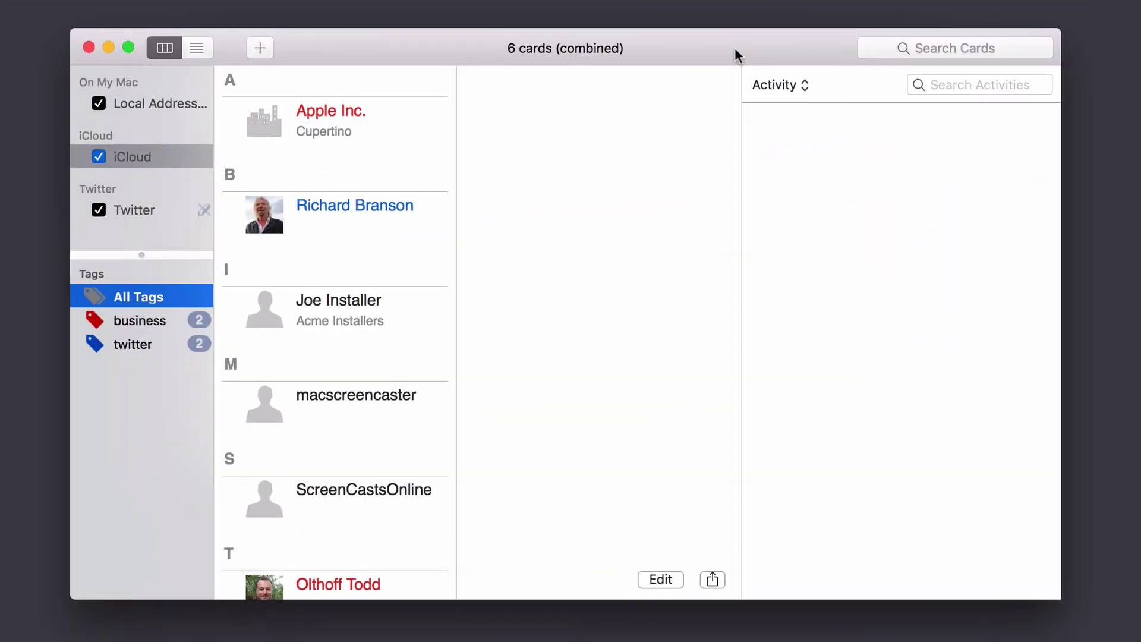
Create a smart filter named 'Twitter' with the condition 'Twitter is set'
left_click(244, 0)
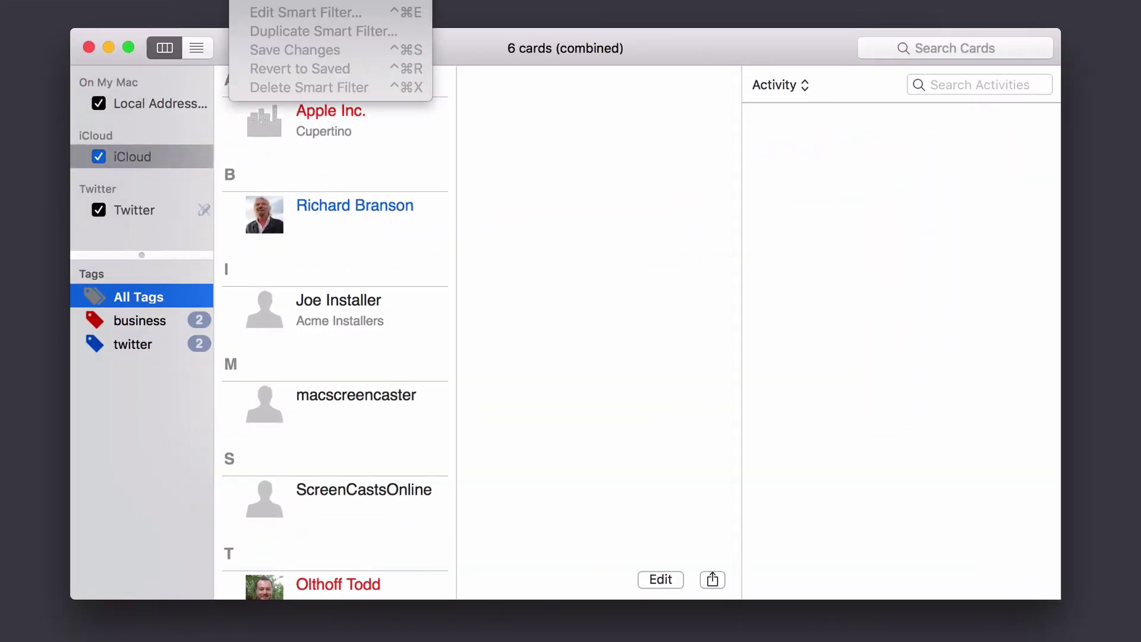
left_click(297, 0)
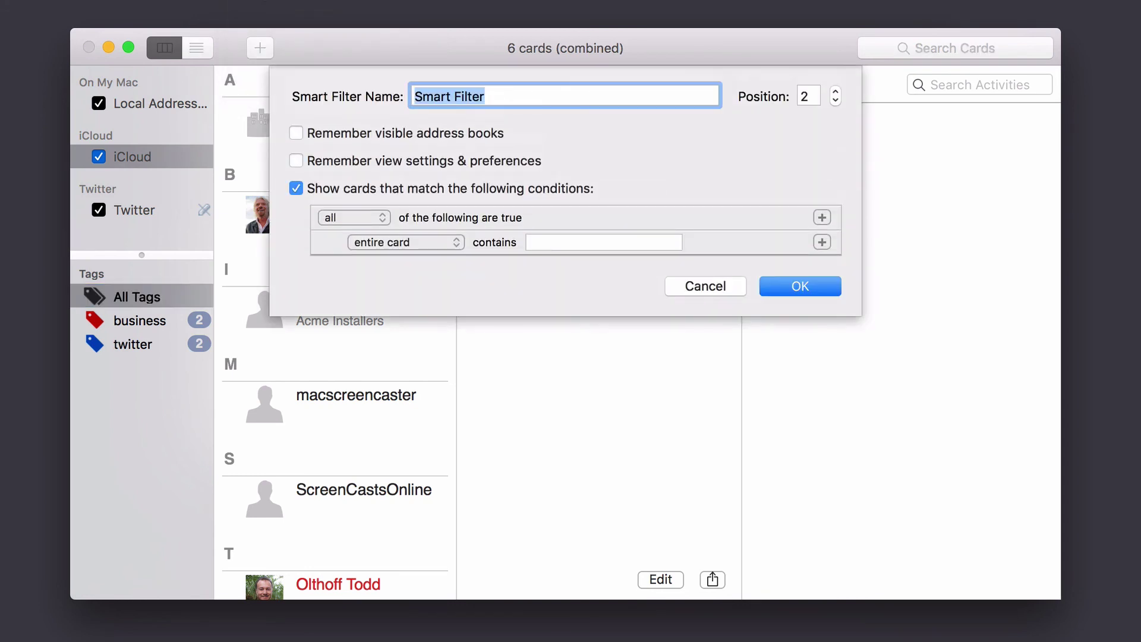
type("Twitter")
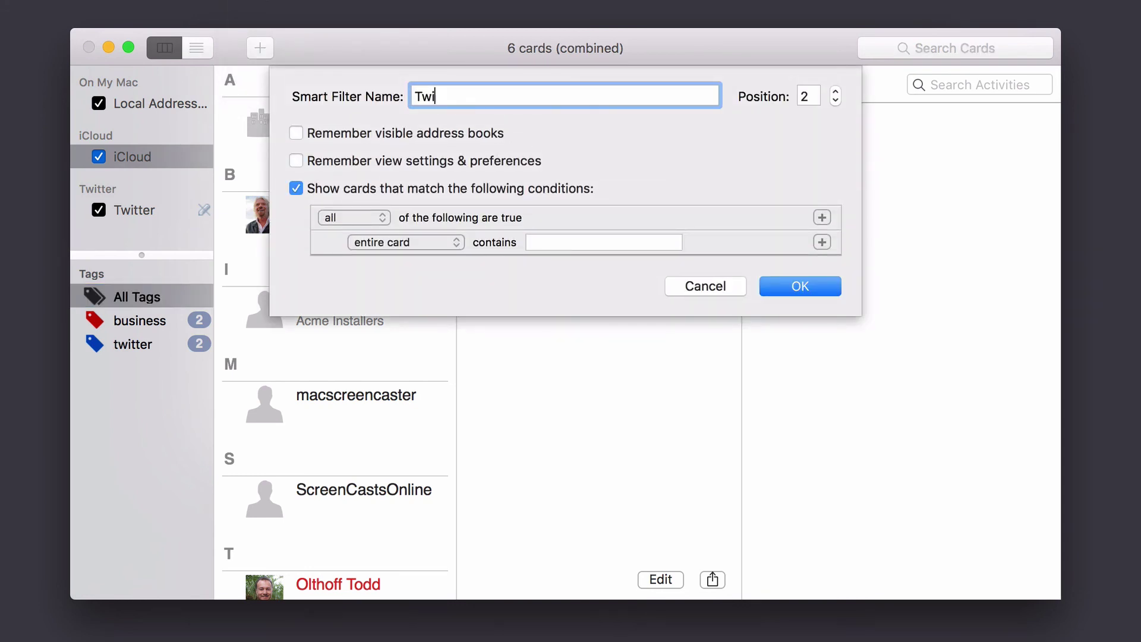
left_click(456, 240)
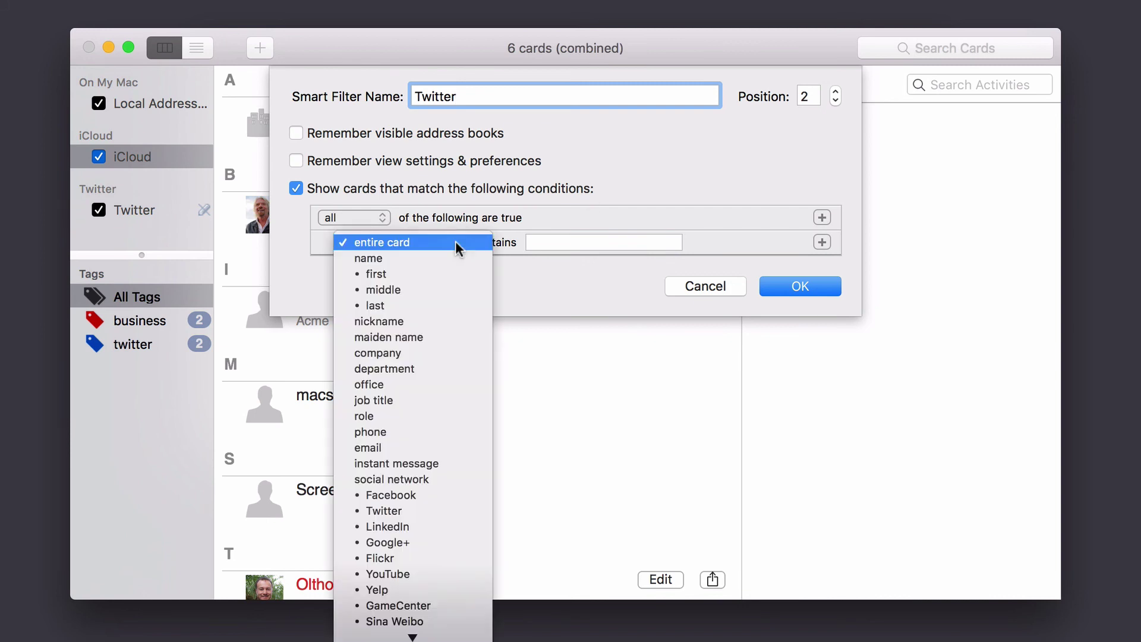
left_click(423, 510)
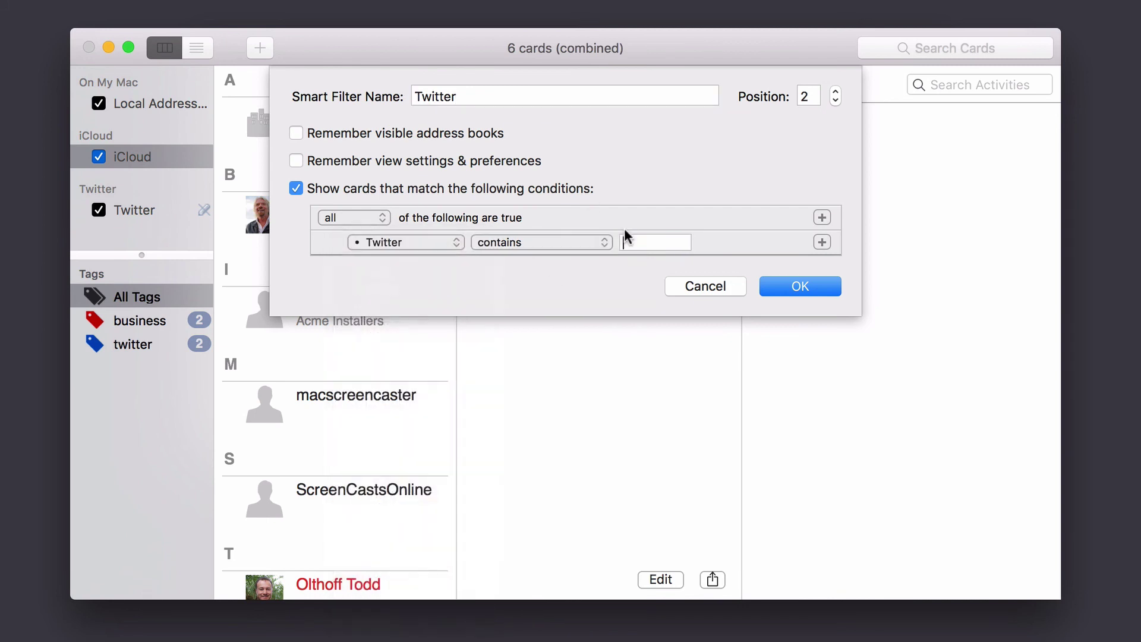
left_click(598, 242)
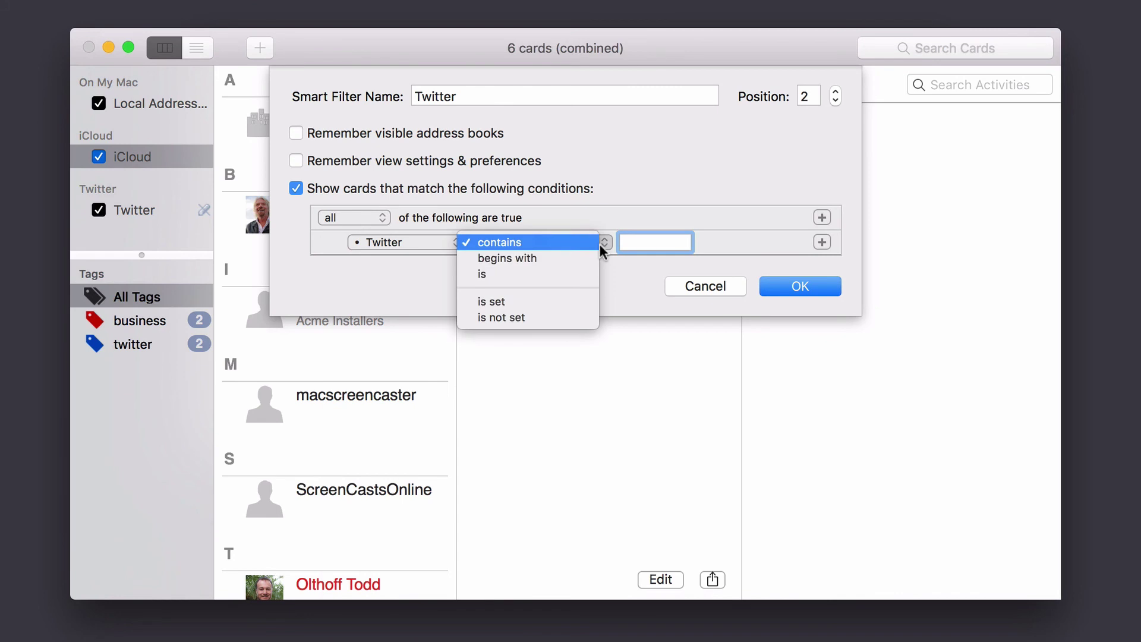
left_click(565, 297)
left_click(800, 284)
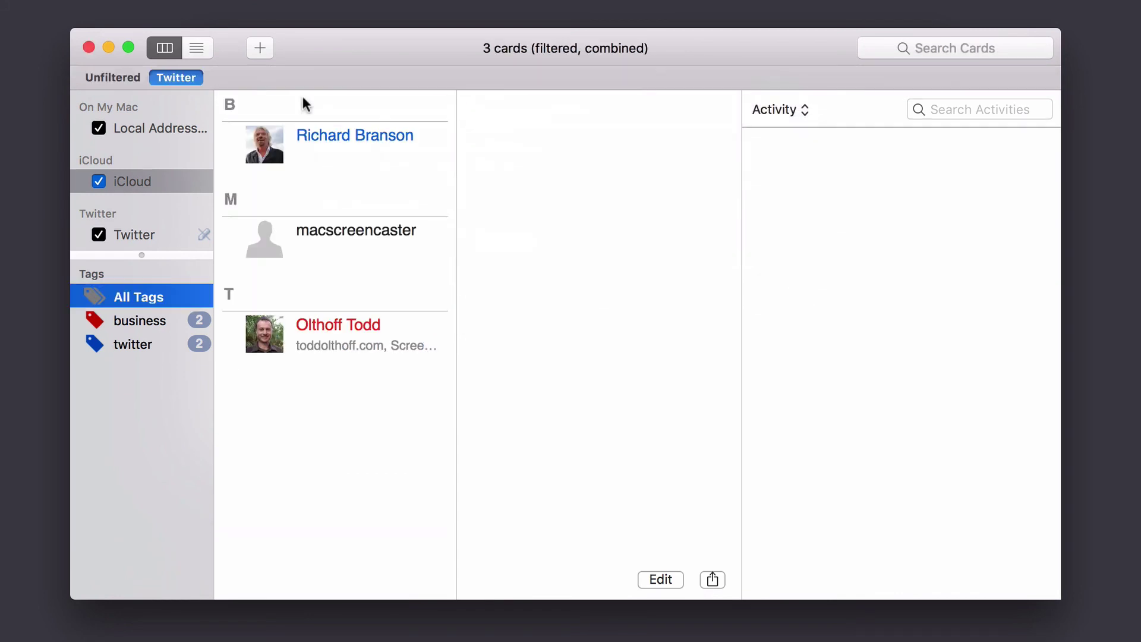
left_click(117, 76)
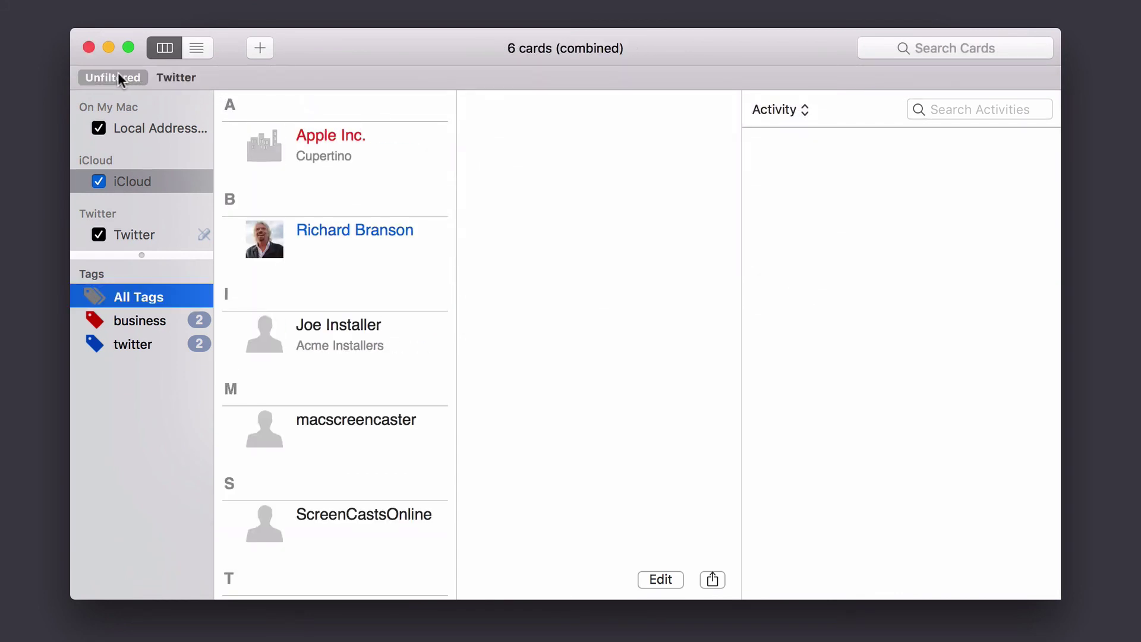
scroll(321, 287, "down", 3)
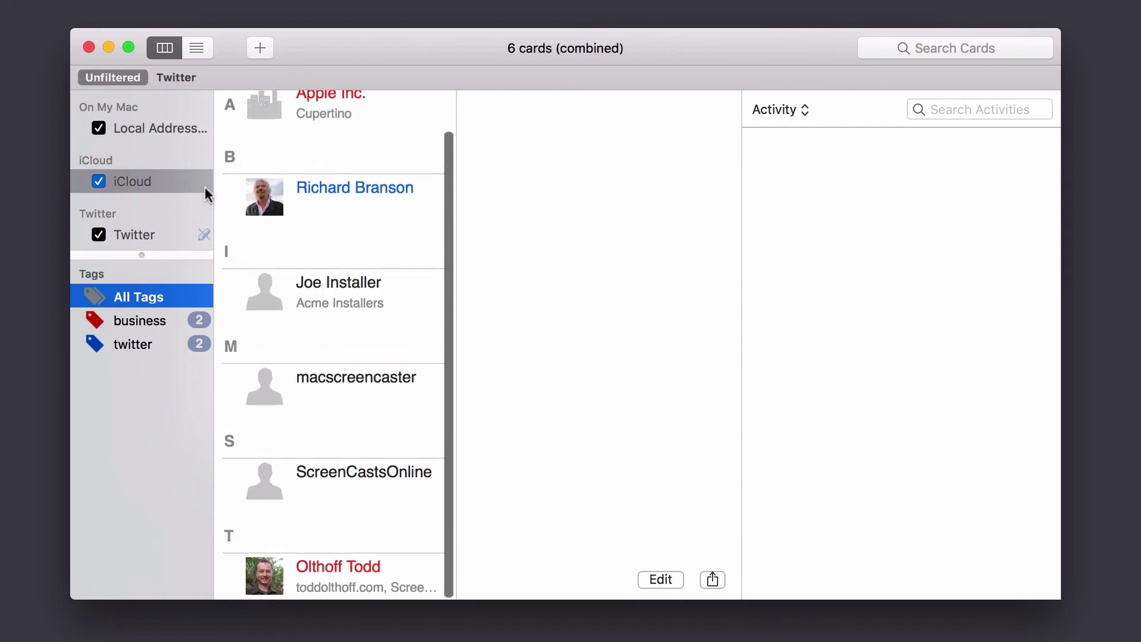
left_click(173, 77)
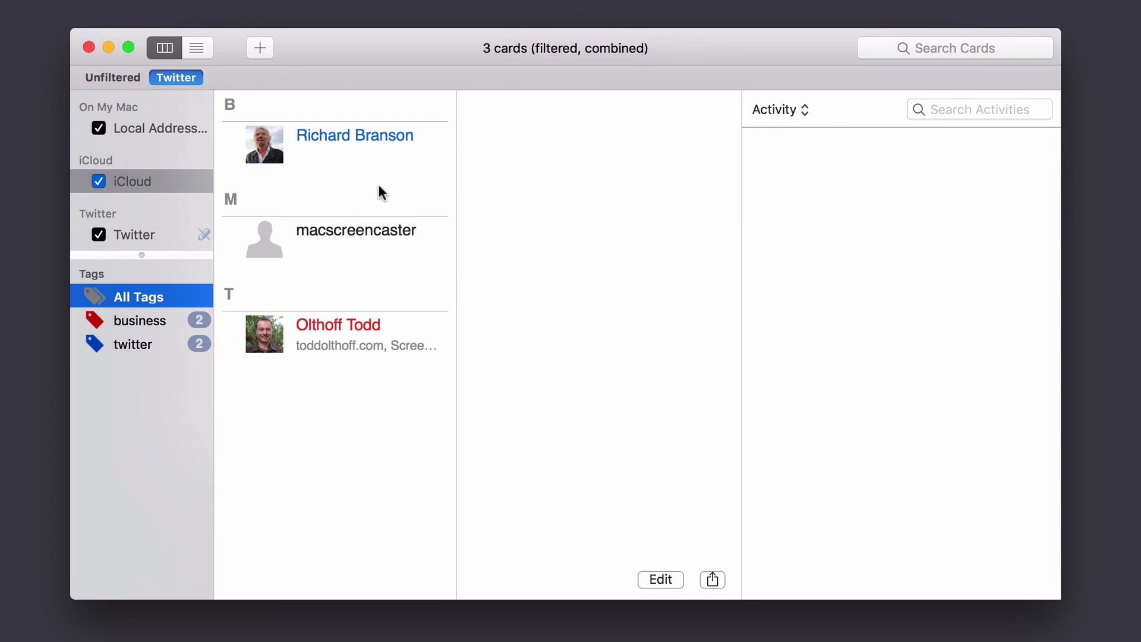
Select the combined contact card at the bottom of the list and bring up its actions
left_click(372, 330)
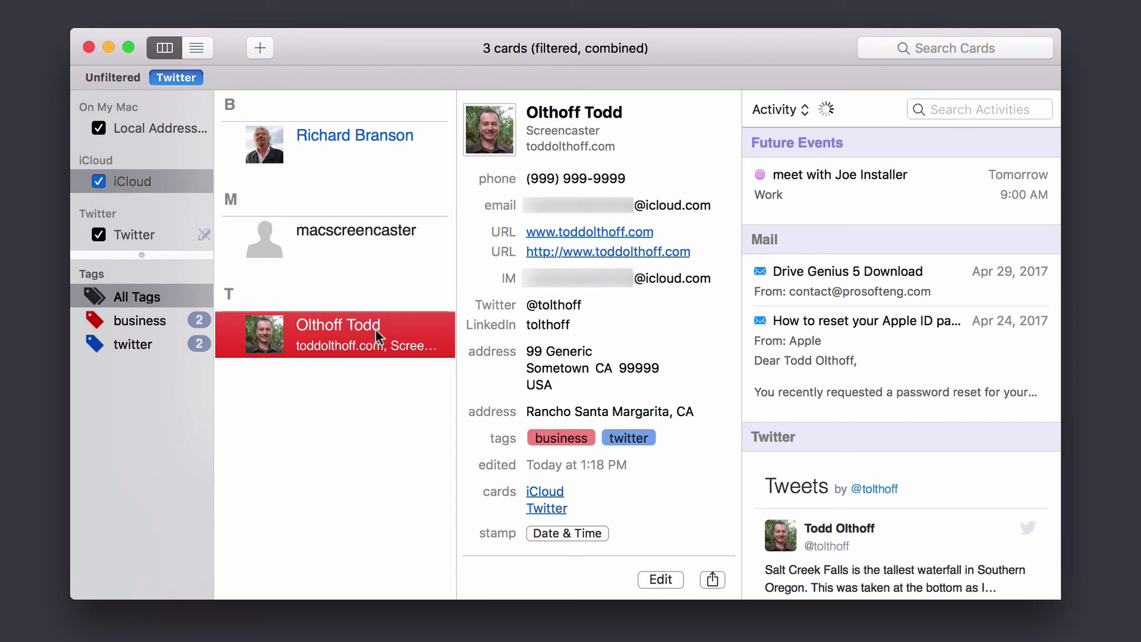
right_click(376, 330)
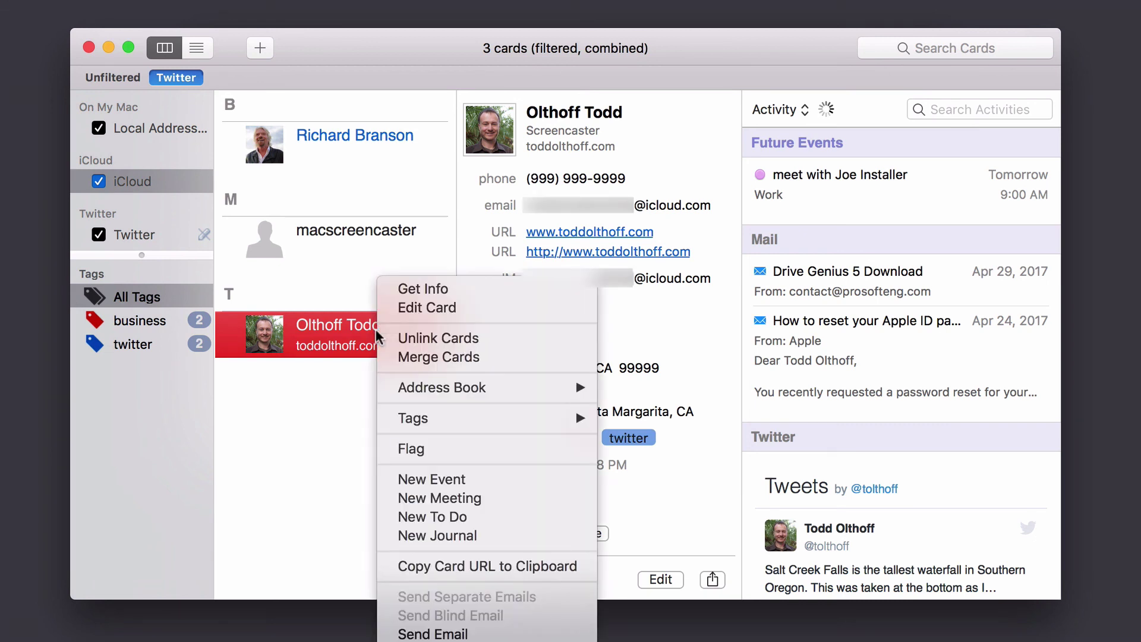
Create the 2:00–3:00 PM Home calendar event from the card, review it, and minimise BusyCal
left_click(472, 482)
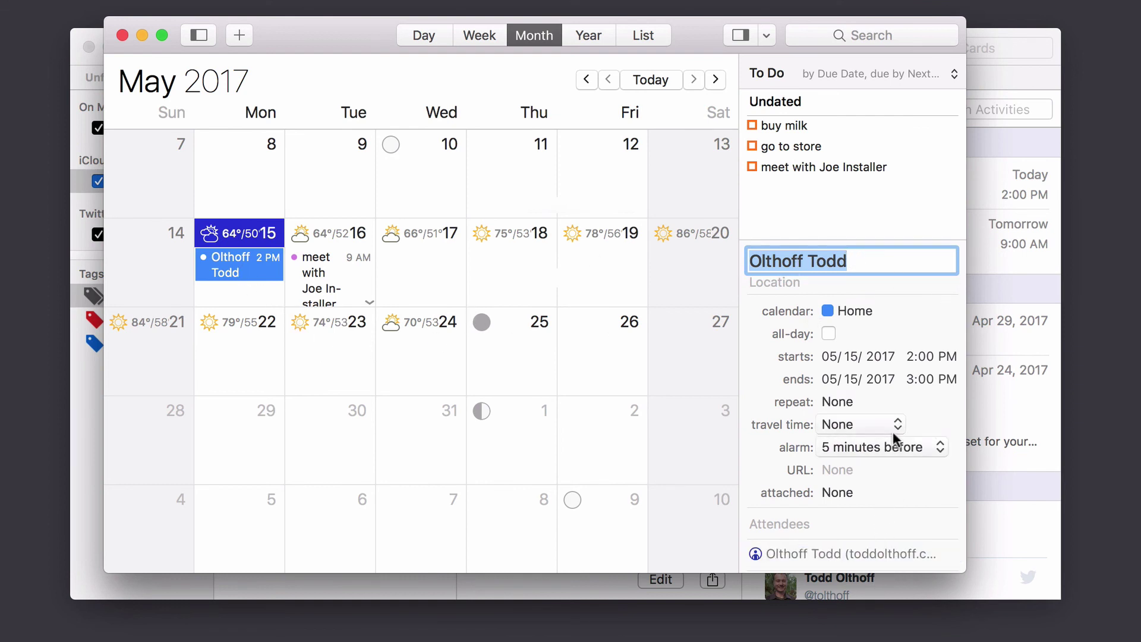
scroll(892, 437, "down", 2)
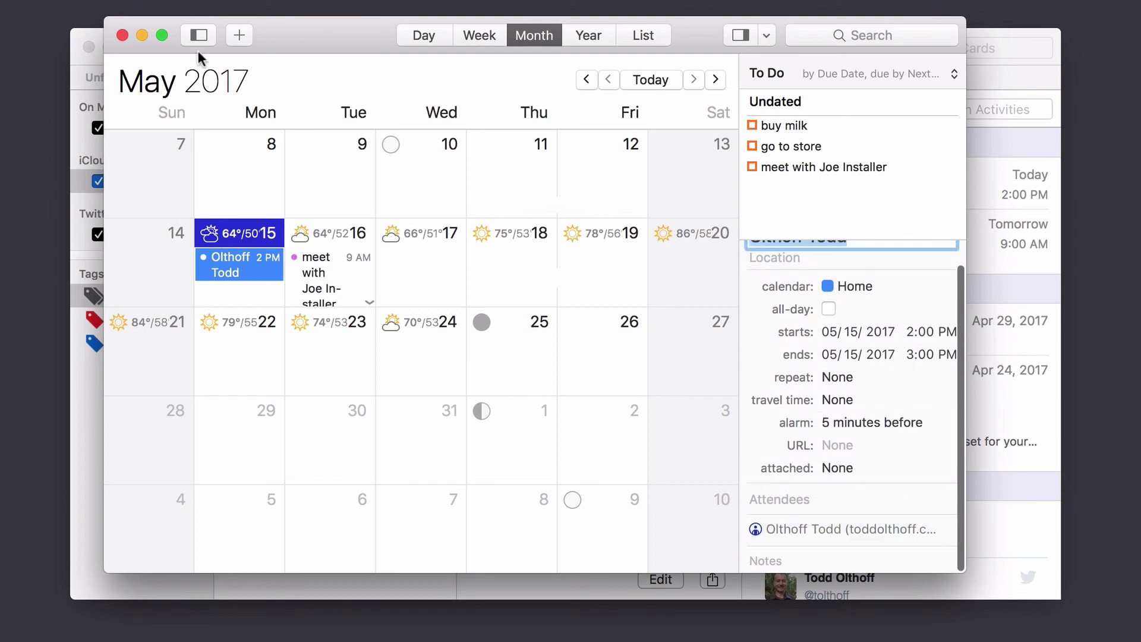
left_click(138, 35)
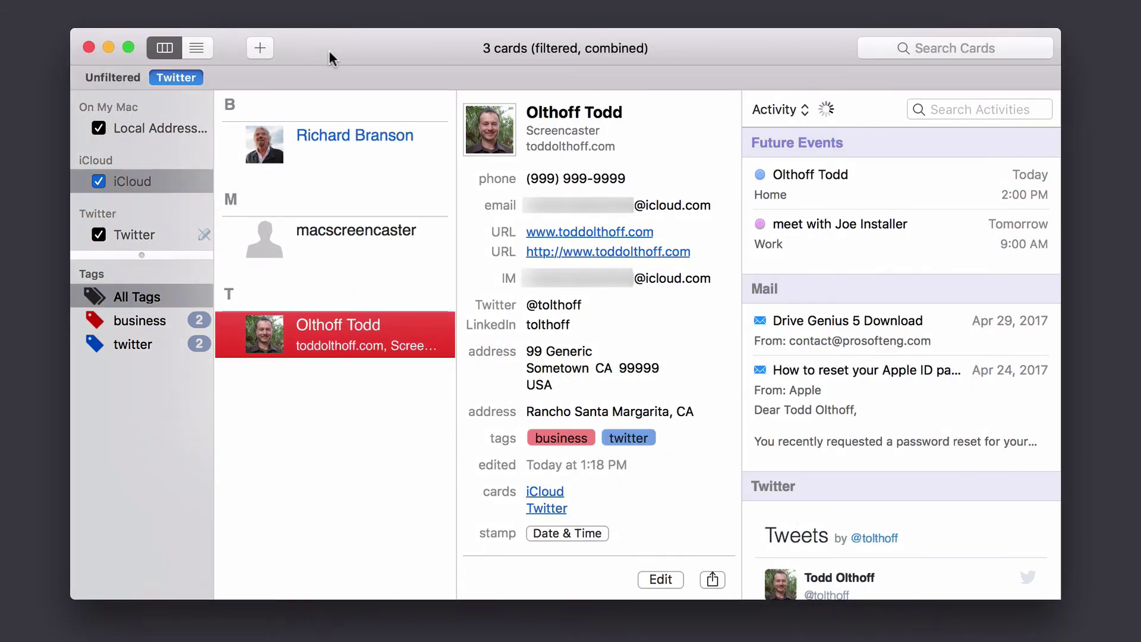